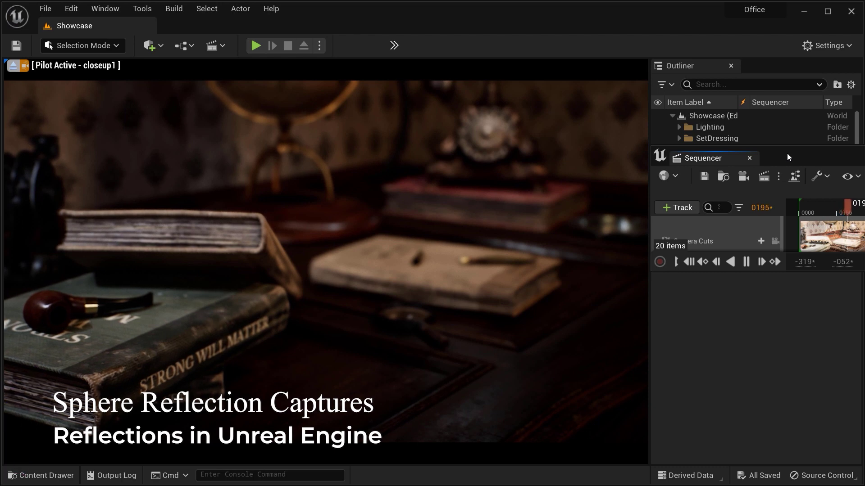
# Expand the Lighting folder, select the closeup1 camera and bring its property settings into view
pyautogui.moveTo(788, 154)
pyautogui.mouseDown()
pyautogui.moveTo(793, 244)
pyautogui.moveTo(785, 249)
pyautogui.mouseUp()
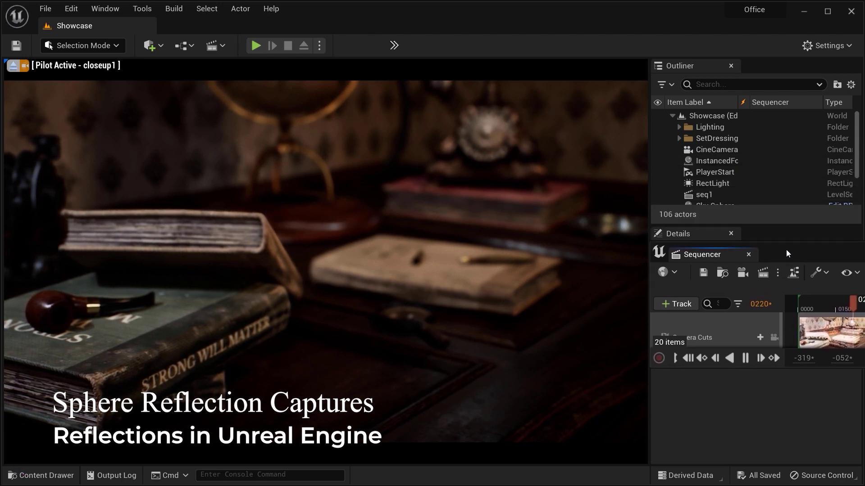
pyautogui.click(678, 128)
pyautogui.click(726, 181)
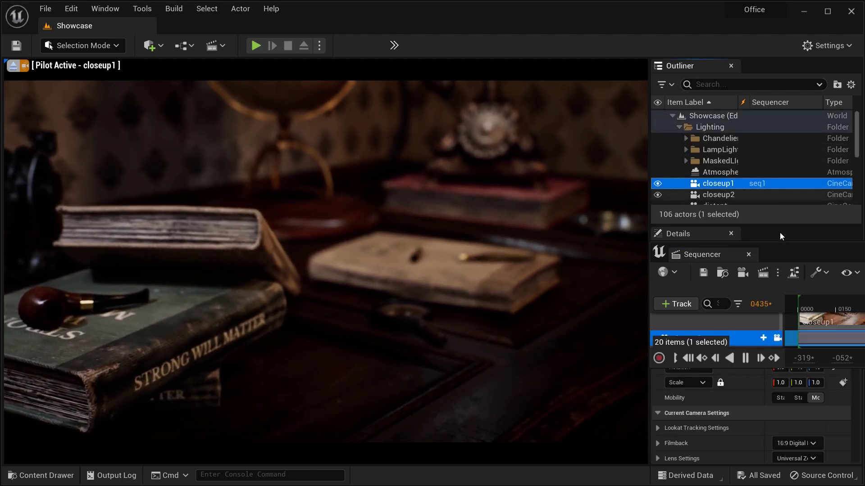
pyautogui.moveTo(786, 249); pyautogui.dragTo(774, 150)
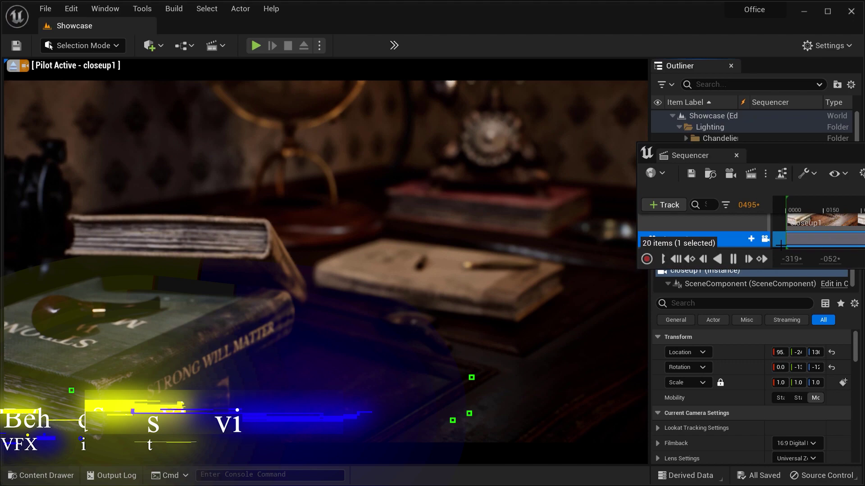
pyautogui.scroll(-2, 747, 387)
pyautogui.scroll(-2, 747, 387)
pyautogui.scroll(-2, 747, 386)
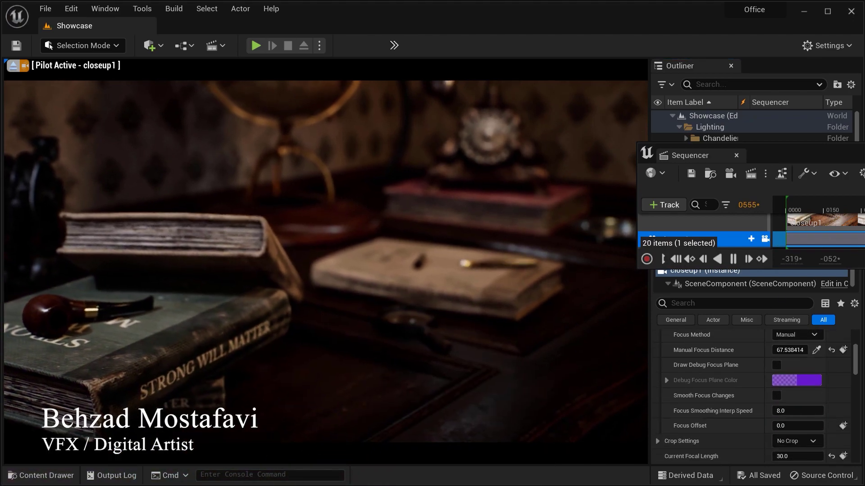
pyautogui.scroll(1, 746, 378)
pyautogui.moveTo(789, 377); pyautogui.dragTo(804, 379)
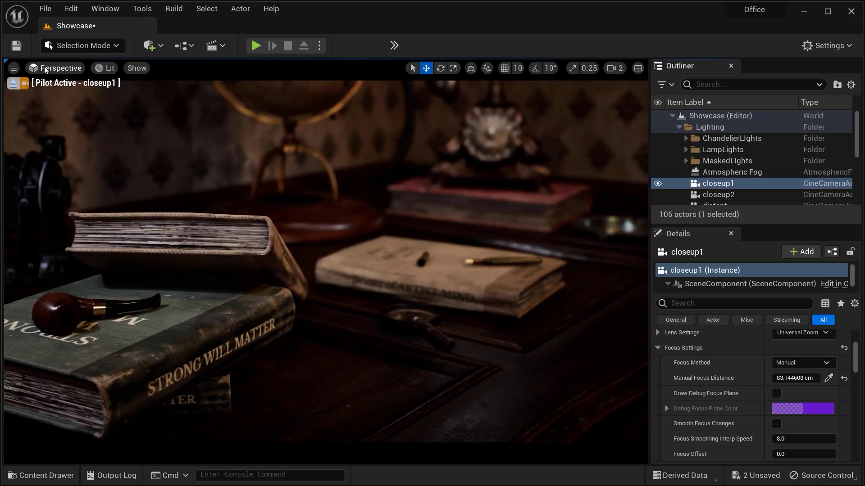
# Look through the closeup2 camera and deselect closeup1
pyautogui.click(54, 68)
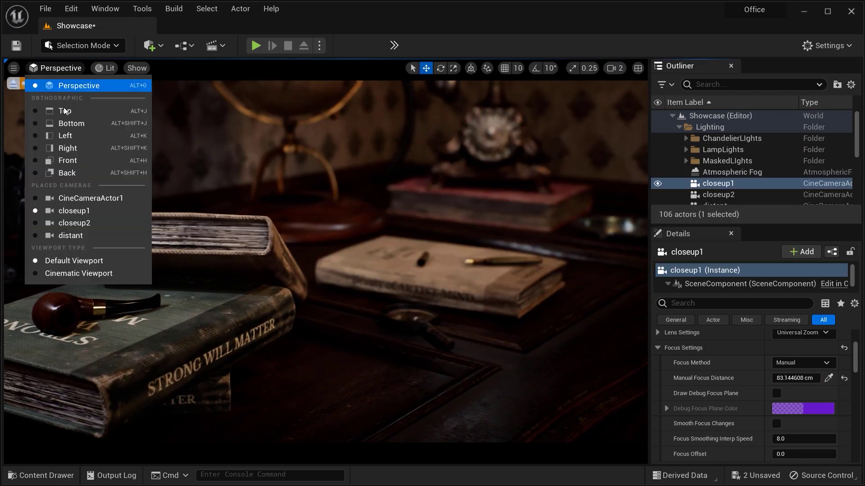
pyautogui.click(91, 224)
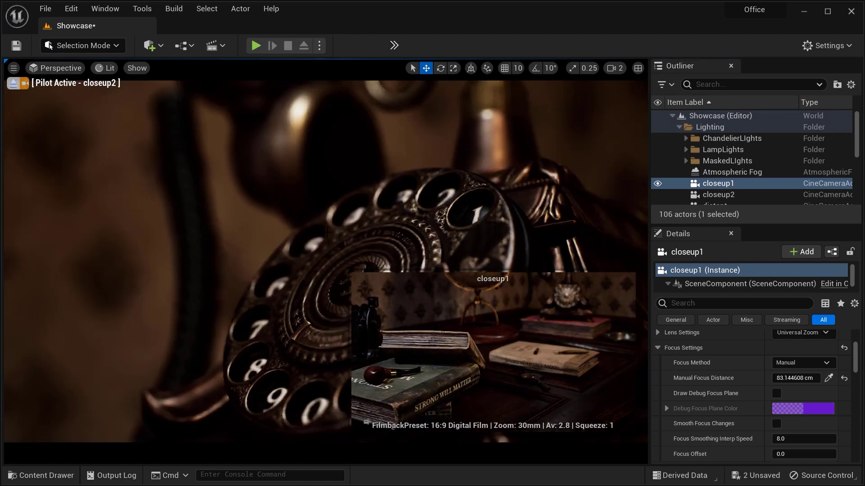
pyautogui.press('Escape')
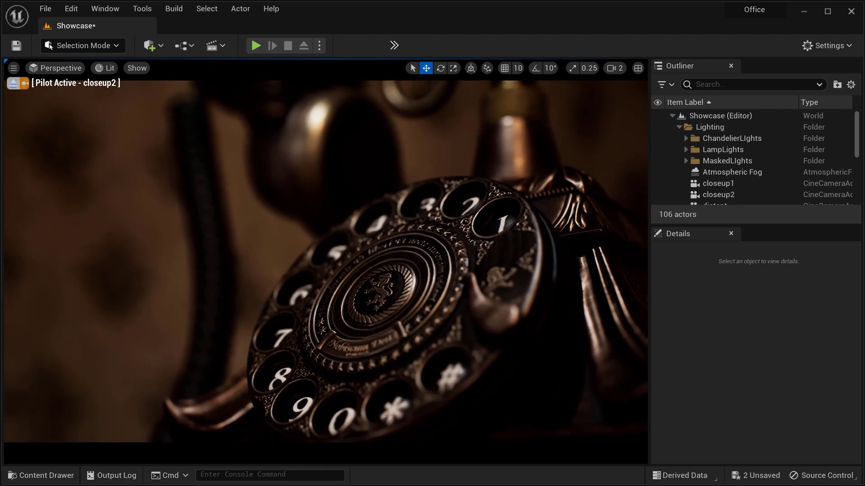
# Stop piloting closeup2 and fly back to a wide view of the TV and desk
pyautogui.click(13, 86)
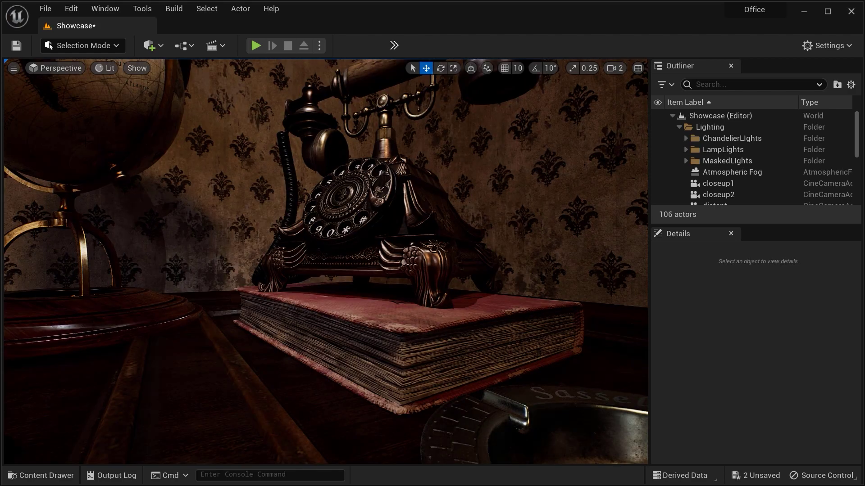
pyautogui.press('s')
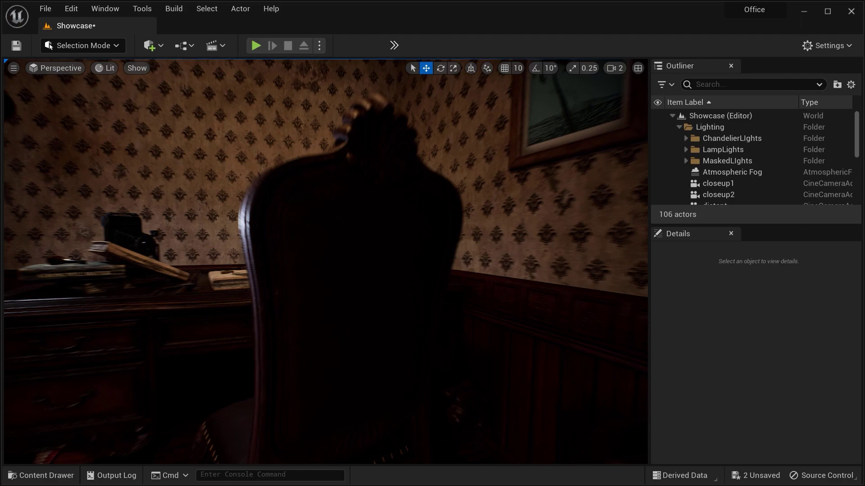
pyautogui.press('s')
pyautogui.press('g')
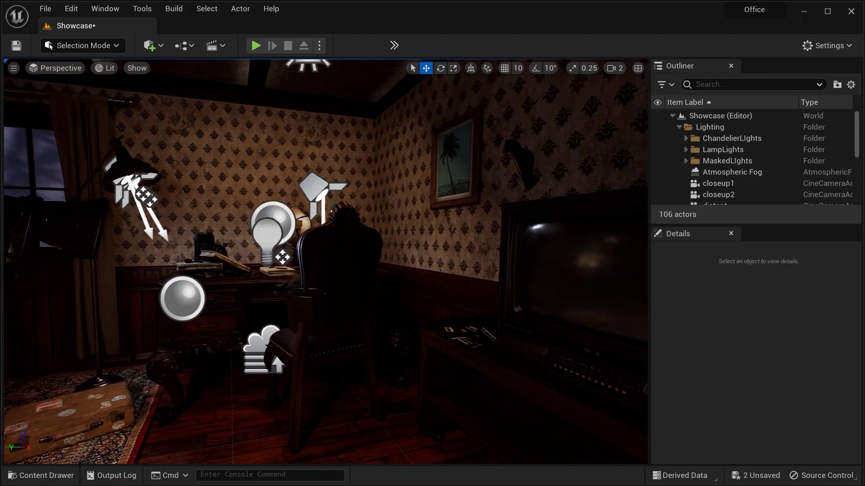
pyautogui.press('a')
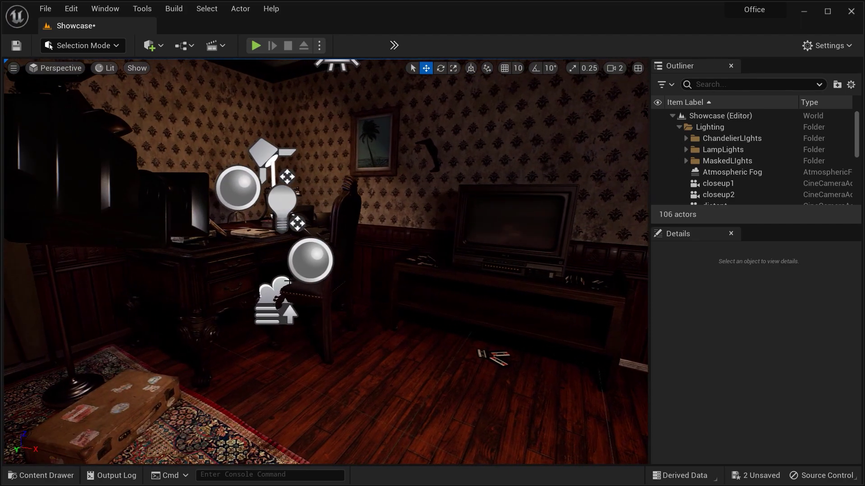
# Select the sphere reflection capture and fly in close around it
pyautogui.click(310, 260)
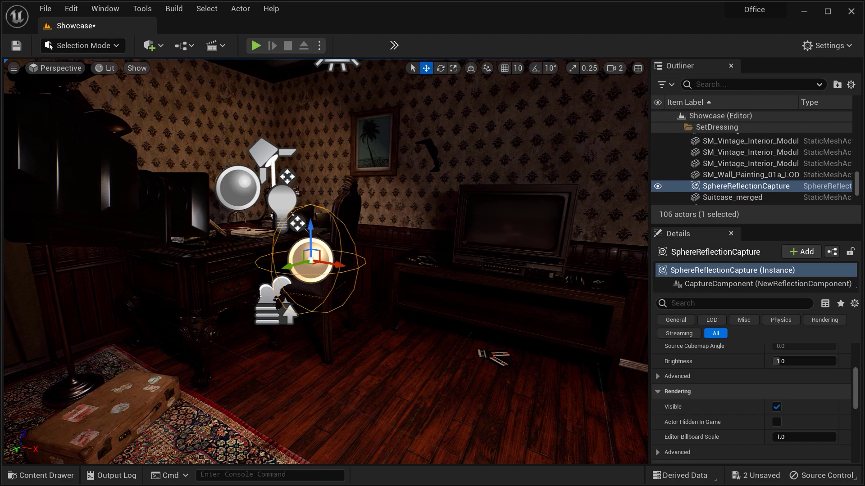
pyautogui.scroll(2, 661, 357)
pyautogui.scroll(2, 661, 357)
pyautogui.scroll(1, 661, 356)
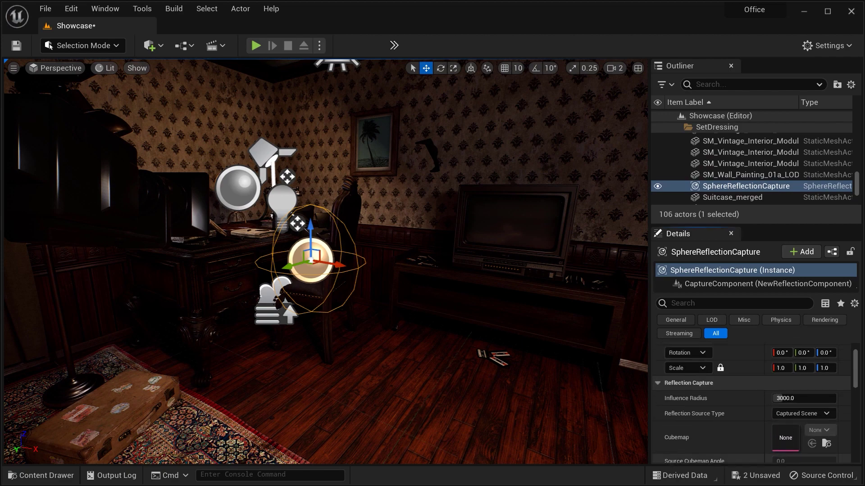
pyautogui.press('a')
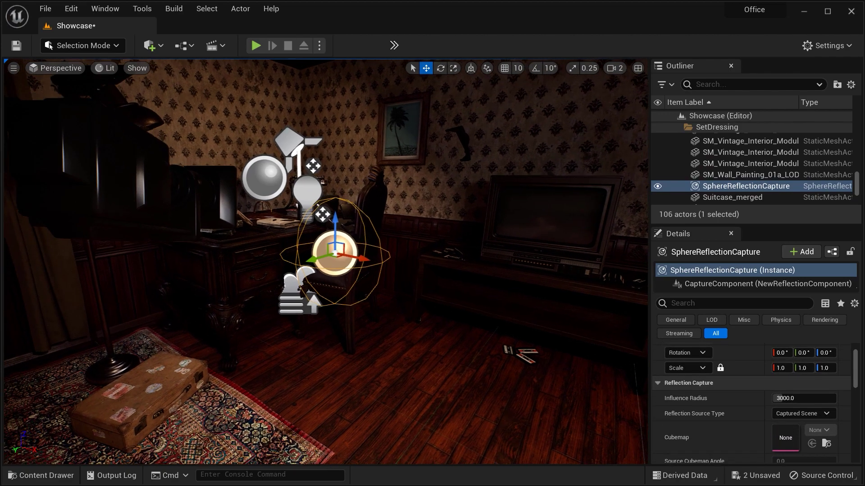
pyautogui.press('w')
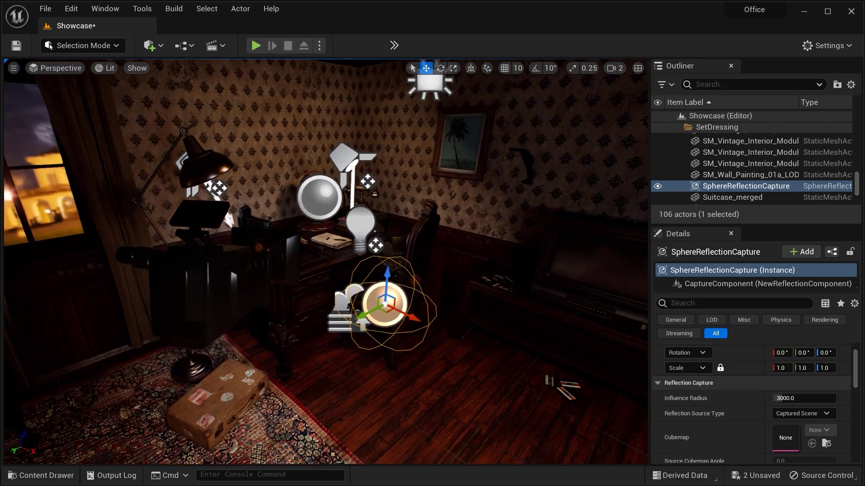
pyautogui.press('w')
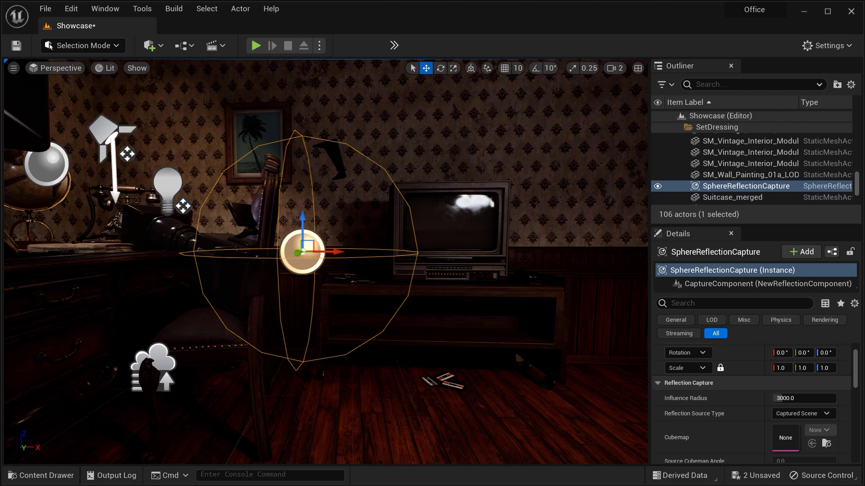
pyautogui.press('e')
pyautogui.press('w')
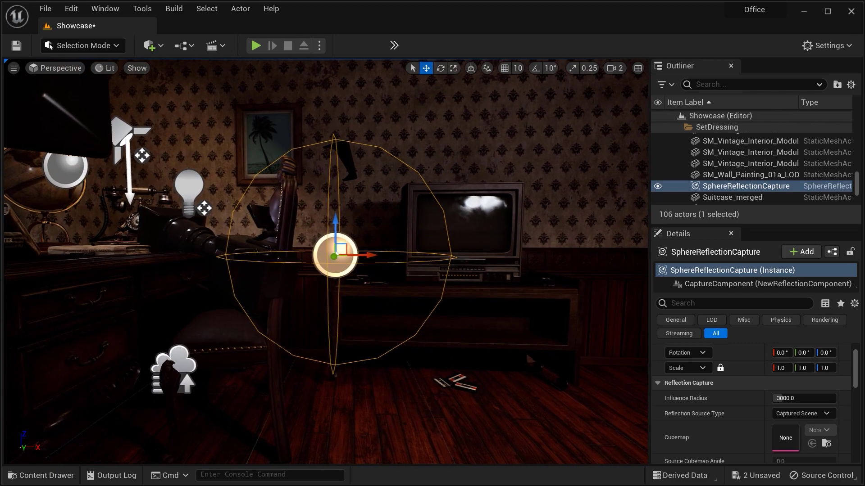
pyautogui.press('w')
pyautogui.press('d')
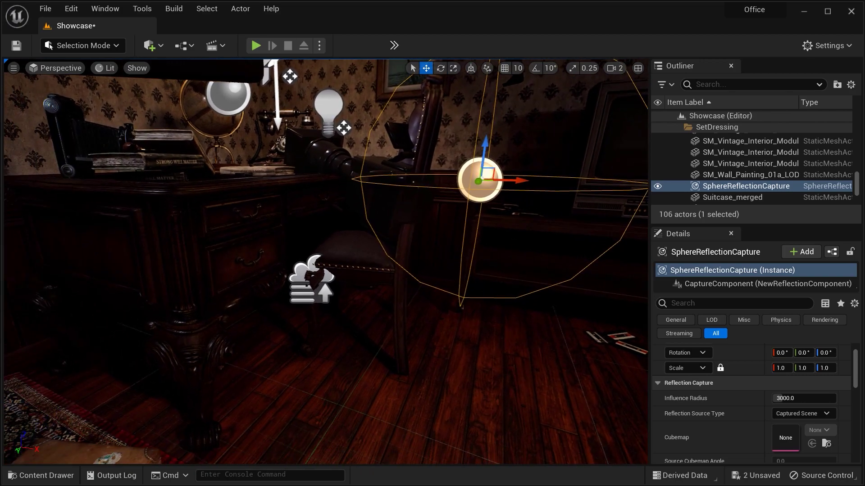
# Drag the reflection capture rightward across the floor in front of the desk
pyautogui.press('s')
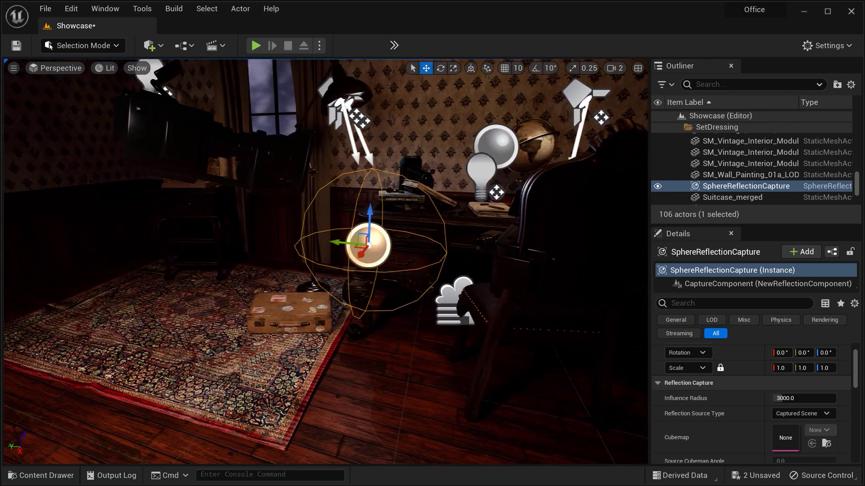
pyautogui.press('d')
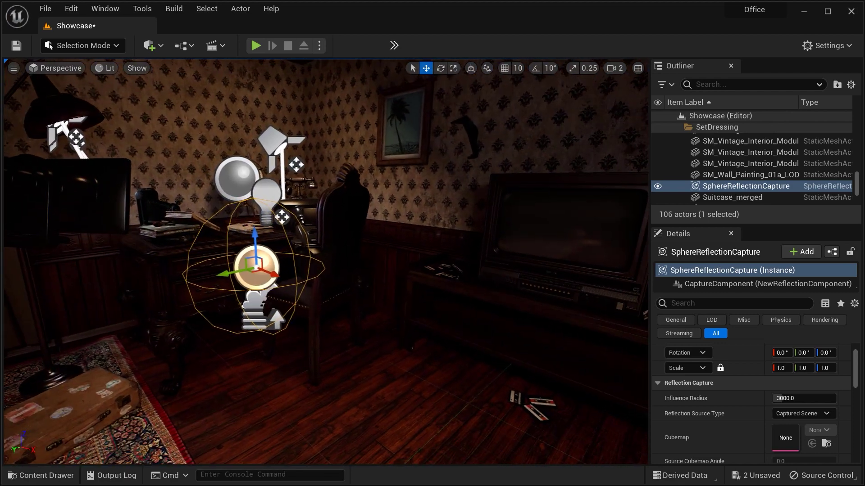
pyautogui.press('a')
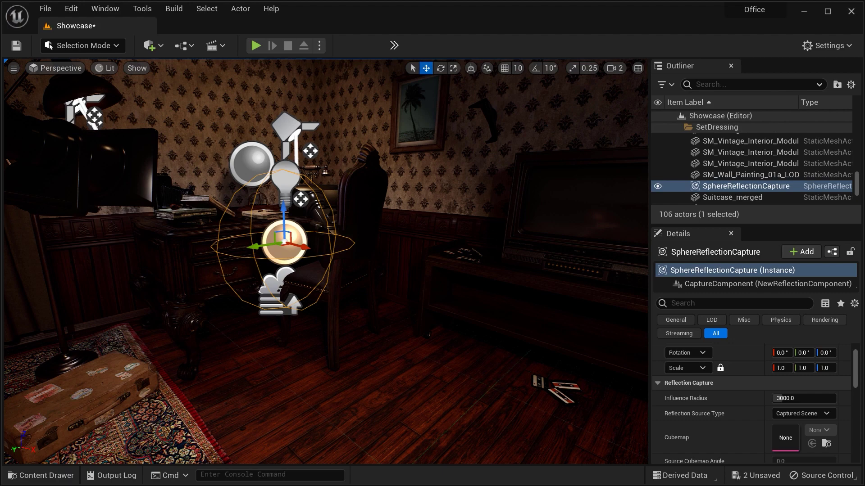
pyautogui.press('a')
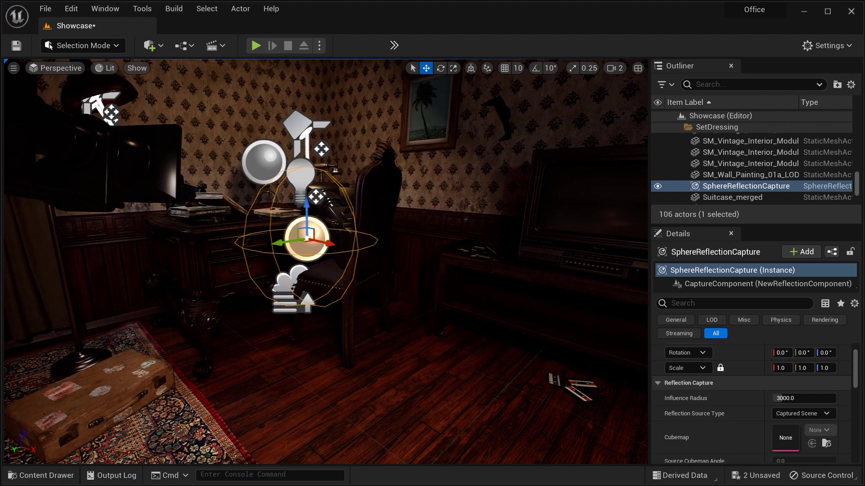
pyautogui.press('w')
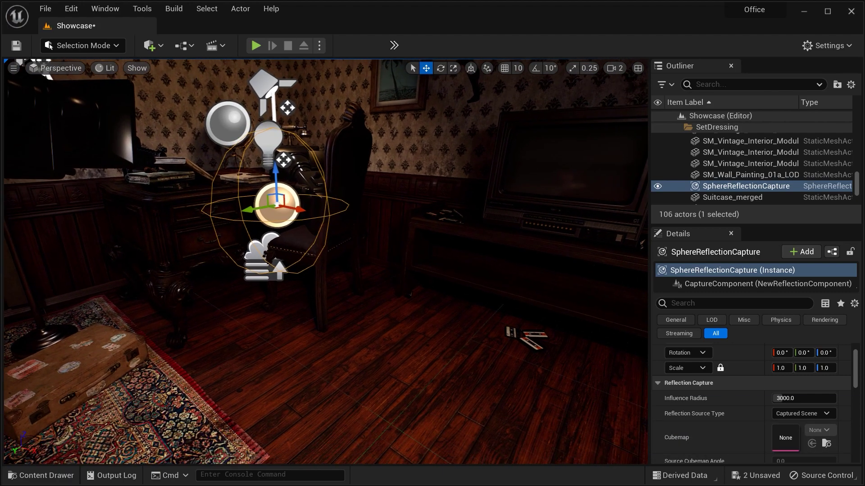
pyautogui.press('s')
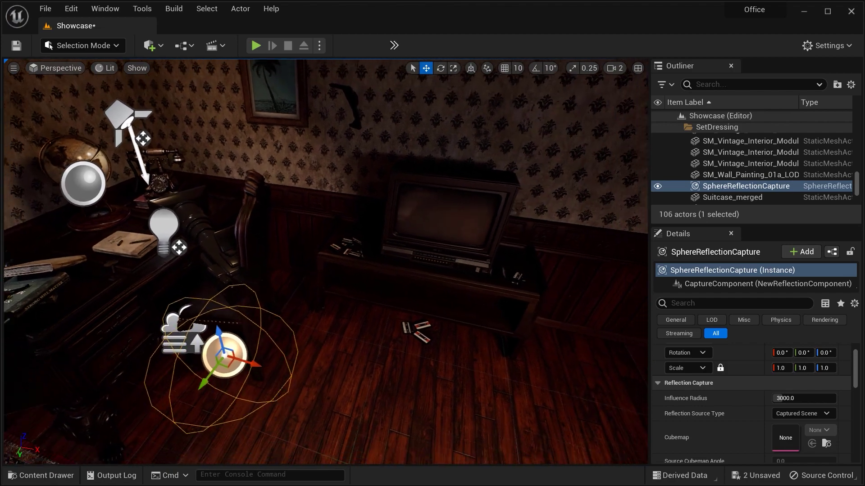
pyautogui.press('w')
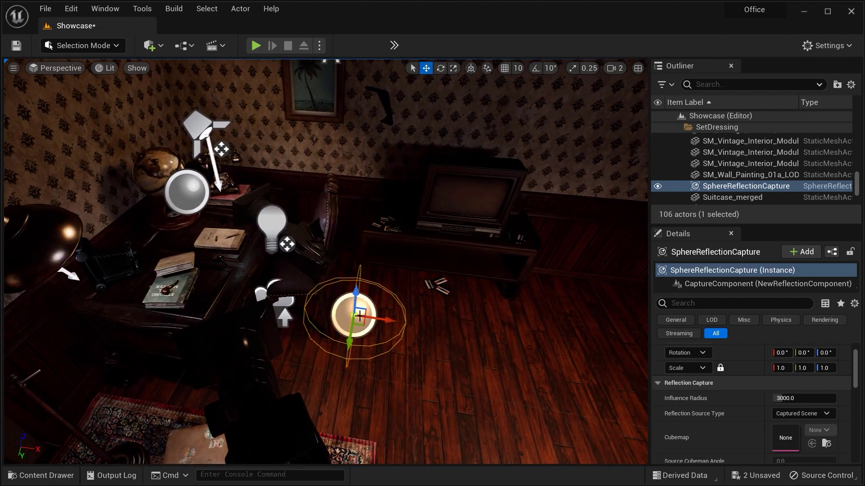
pyautogui.moveTo(360, 317); pyautogui.dragTo(367, 320)
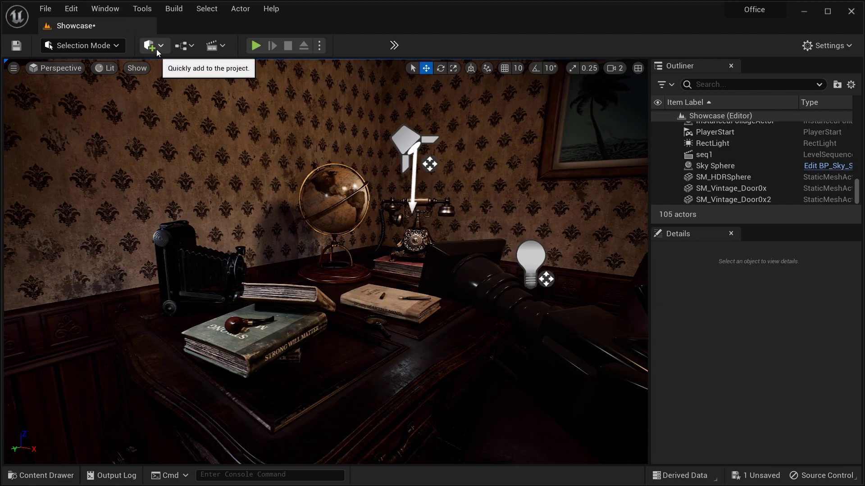
# Place a Sphere Reflection Capture from Visual Effects beside the desk globe
pyautogui.click(156, 50)
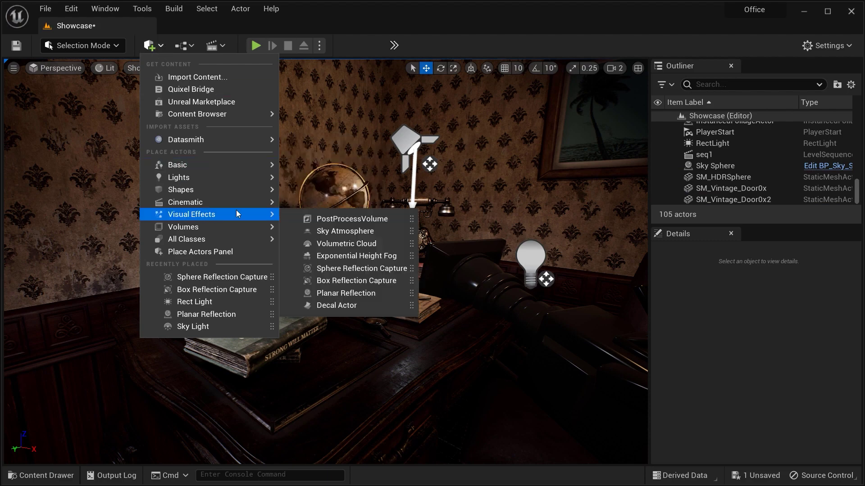
pyautogui.click(233, 252)
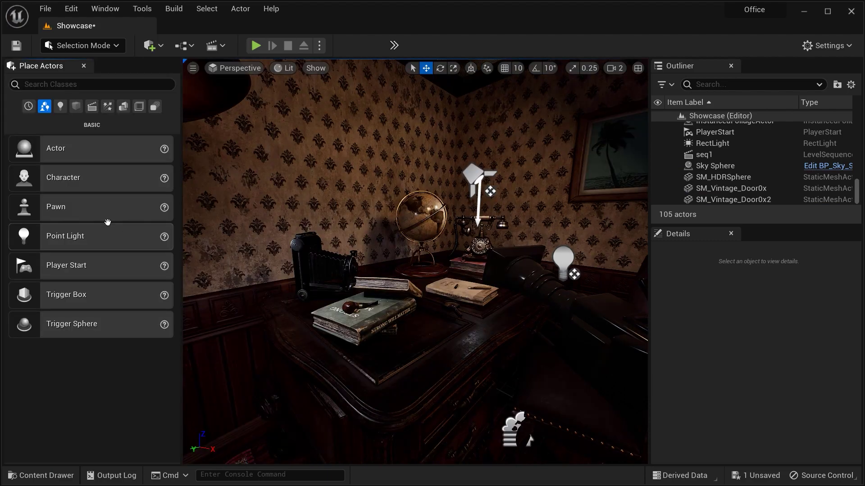
pyautogui.click(108, 106)
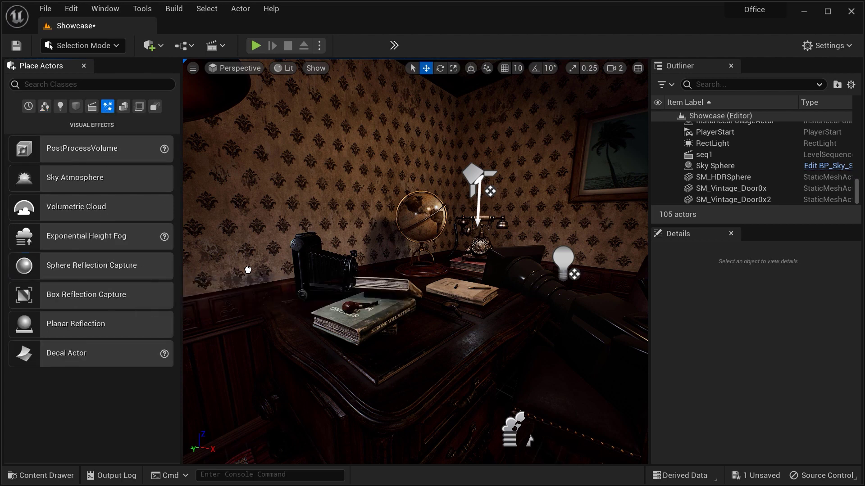
pyautogui.moveTo(405, 268); pyautogui.dragTo(440, 308)
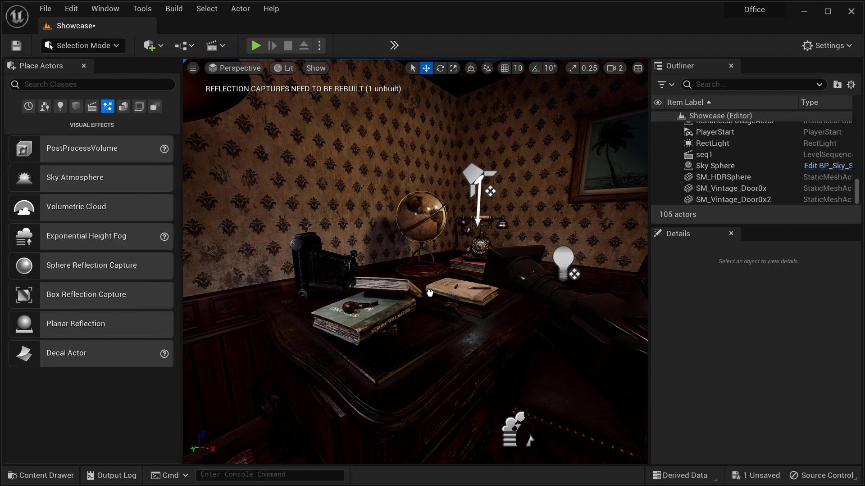
pyautogui.moveTo(336, 284); pyautogui.dragTo(441, 205)
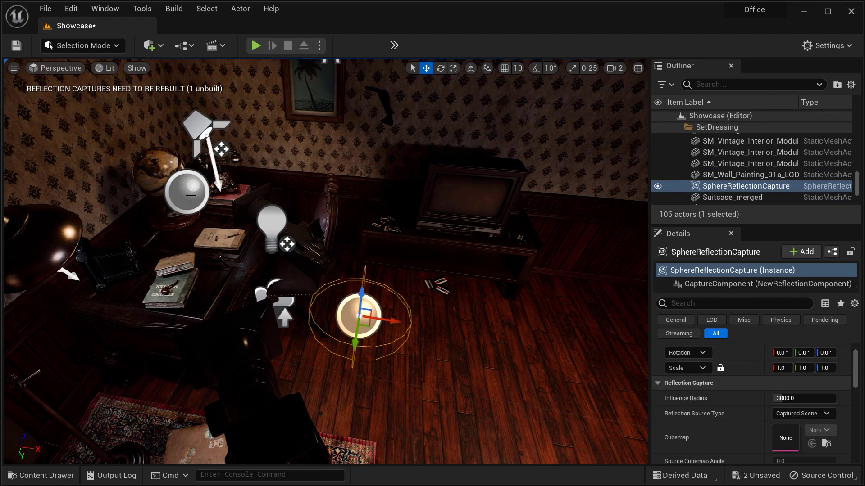
# Undo the capture's move, then select SphereReflectionCapture2 beside the globe
pyautogui.hotkey('ctrl', 'z')
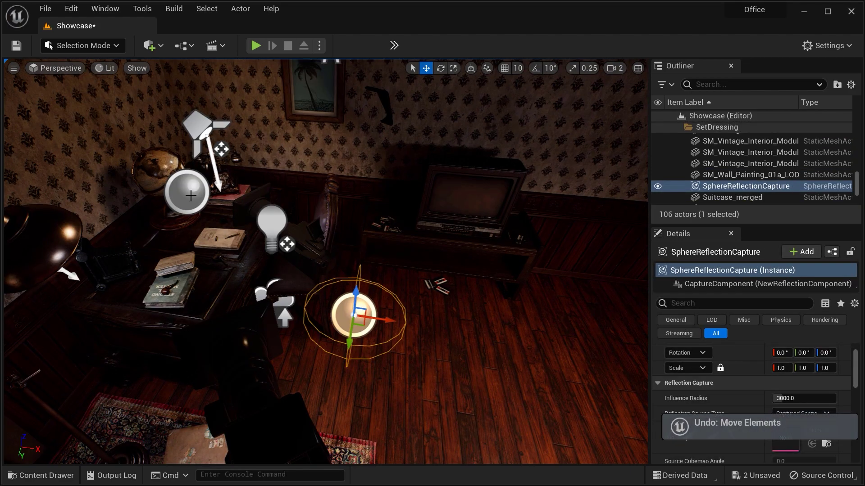
pyautogui.click(190, 191)
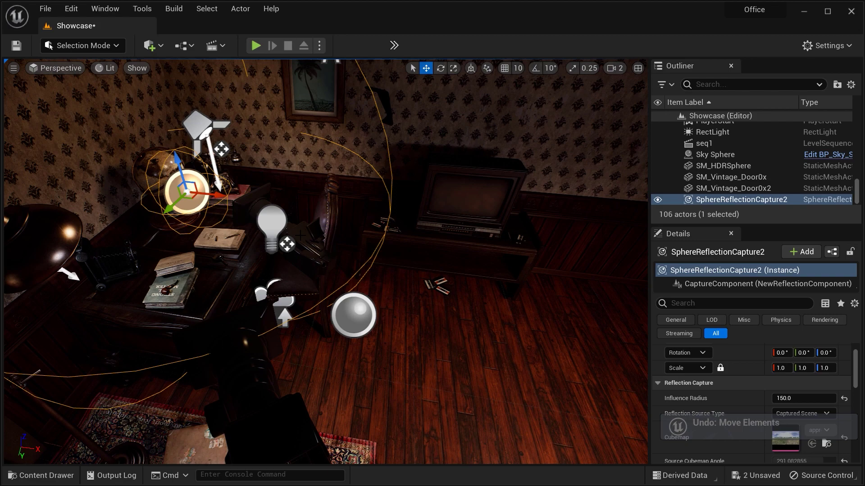
pyautogui.moveTo(325, 262)
pyautogui.mouseDown(button='right')
pyautogui.moveTo(365, 257)
pyautogui.moveTo(338, 257)
pyautogui.mouseUp(button='right')
pyautogui.click(63, 70)
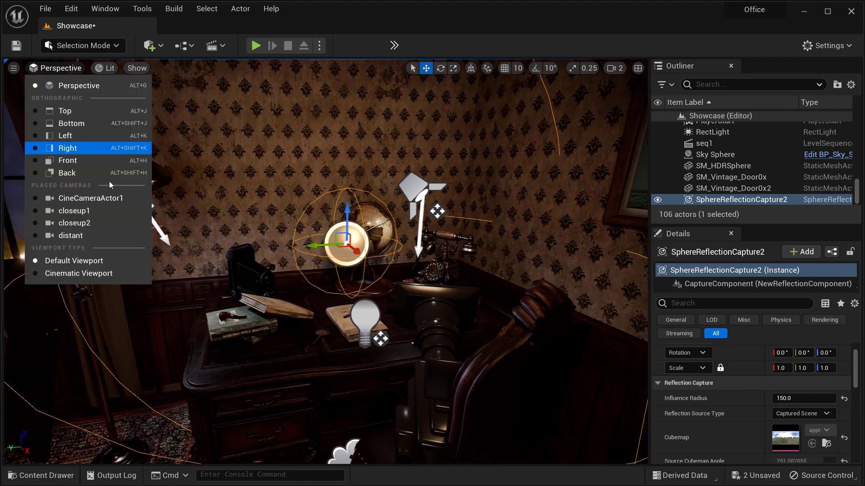
pyautogui.click(107, 234)
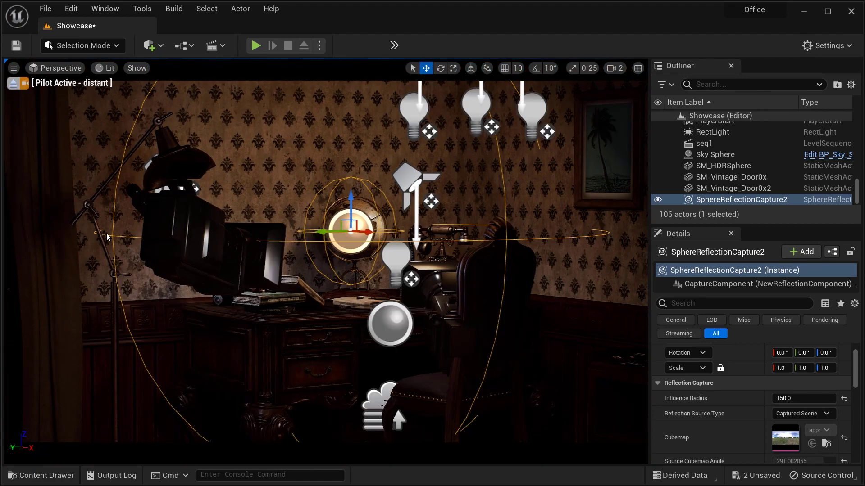
pyautogui.press('g')
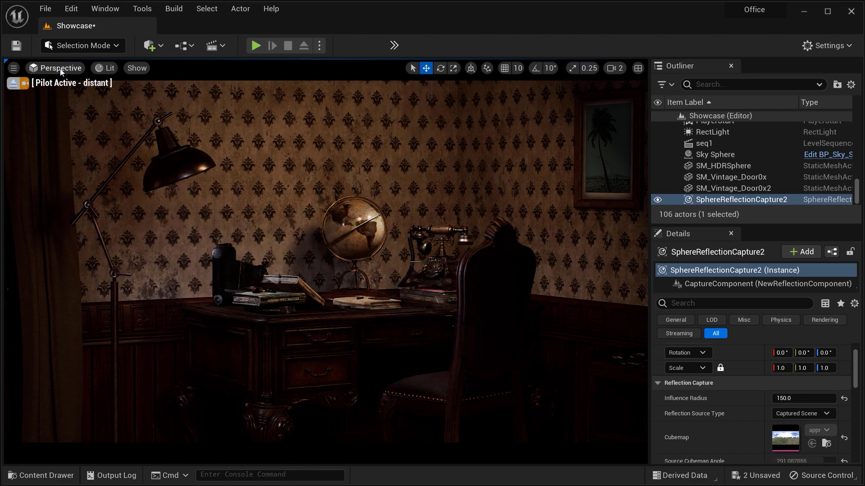
pyautogui.press('g')
pyautogui.click(61, 70)
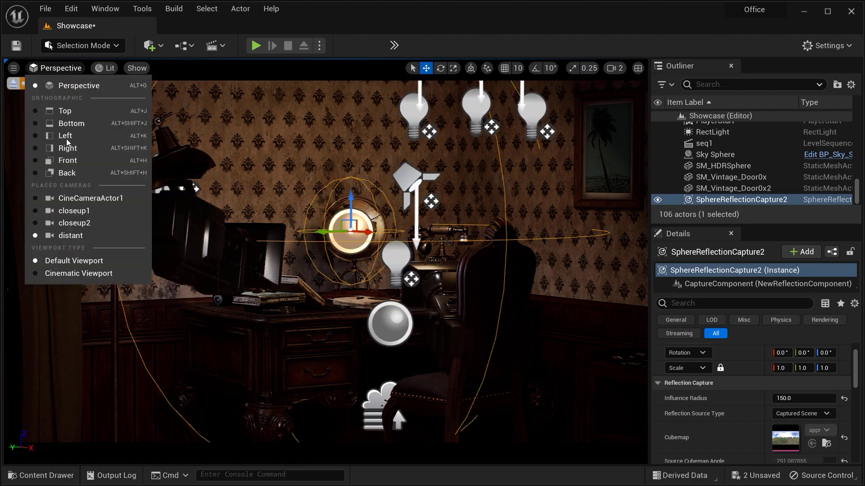
pyautogui.click(87, 198)
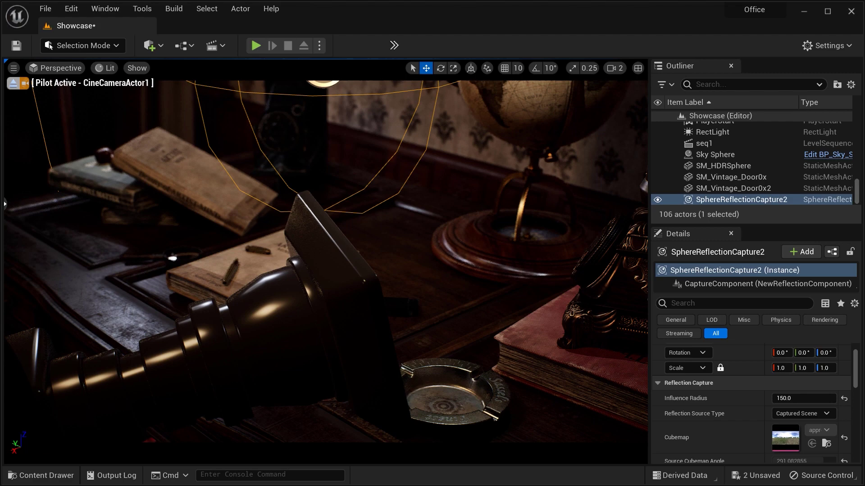
pyautogui.press('g')
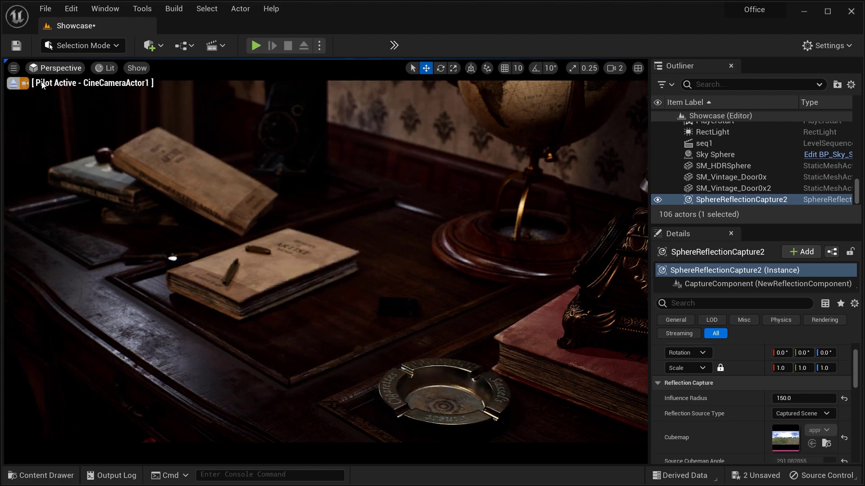
pyautogui.click(13, 82)
pyautogui.press('g')
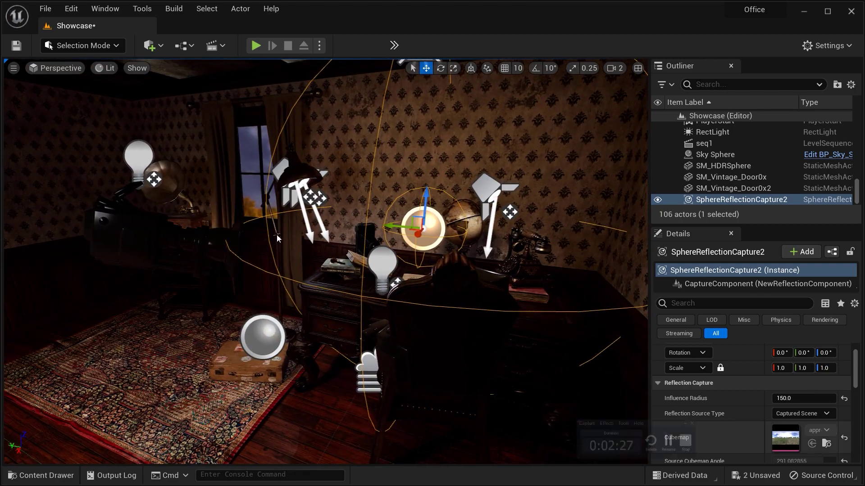
pyautogui.scroll(-2, 324, 264)
pyautogui.scroll(2, 653, 426)
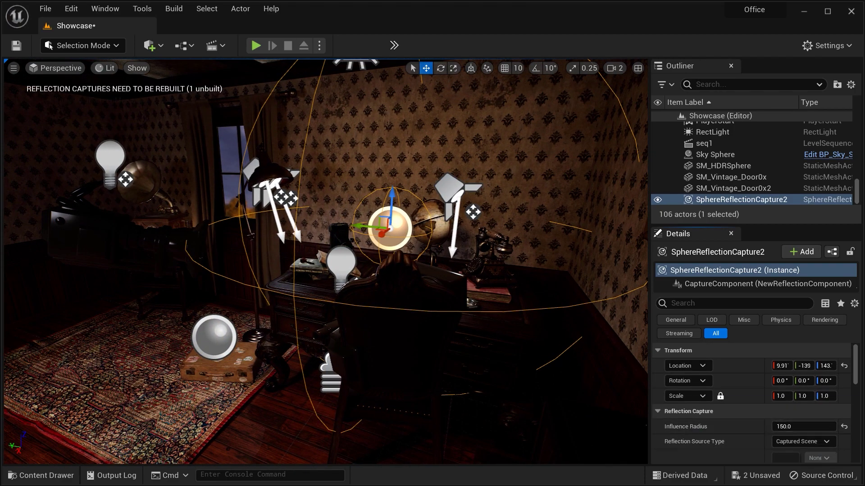
pyautogui.scroll(-3, 768, 366)
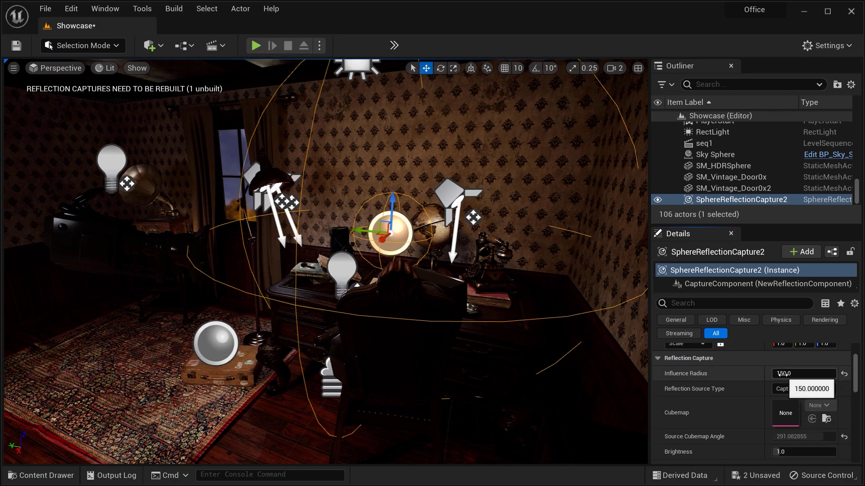
# Set the capture's influence radius to 150, keeping Captured Scene as reflection source
pyautogui.moveTo(780, 374); pyautogui.dragTo(810, 374)
pyautogui.write('8')
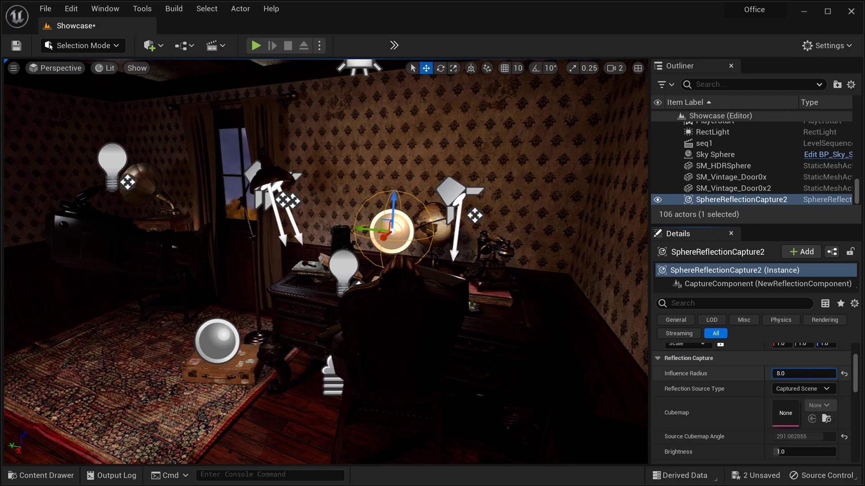
pyautogui.write('150')
pyautogui.press('Return')
pyautogui.click(798, 377)
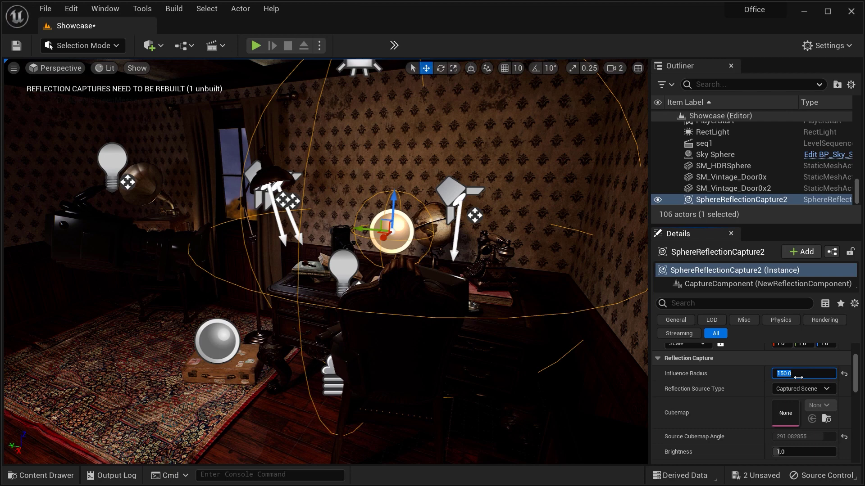
pyautogui.click(766, 415)
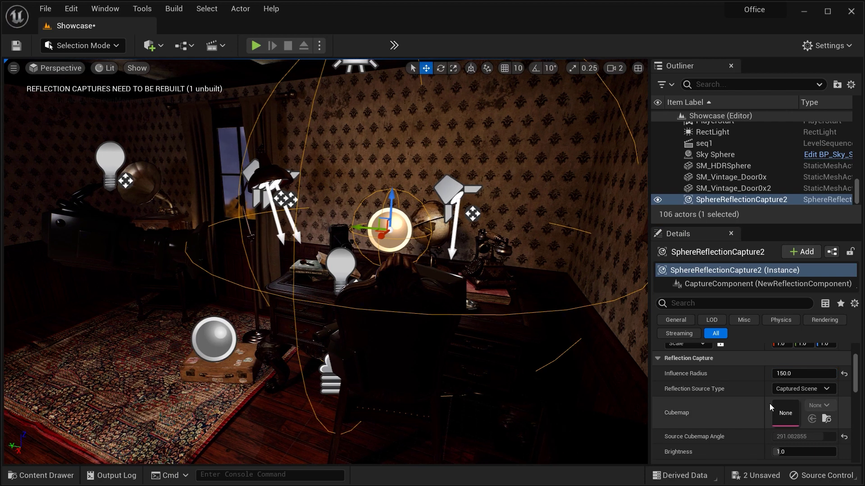
pyautogui.click(787, 388)
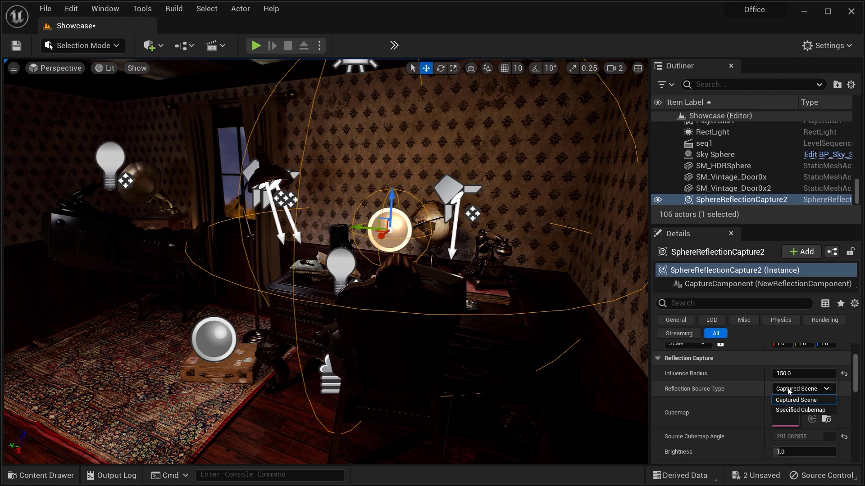
pyautogui.click(788, 388)
pyautogui.moveTo(730, 427); pyautogui.dragTo(731, 351, button='right')
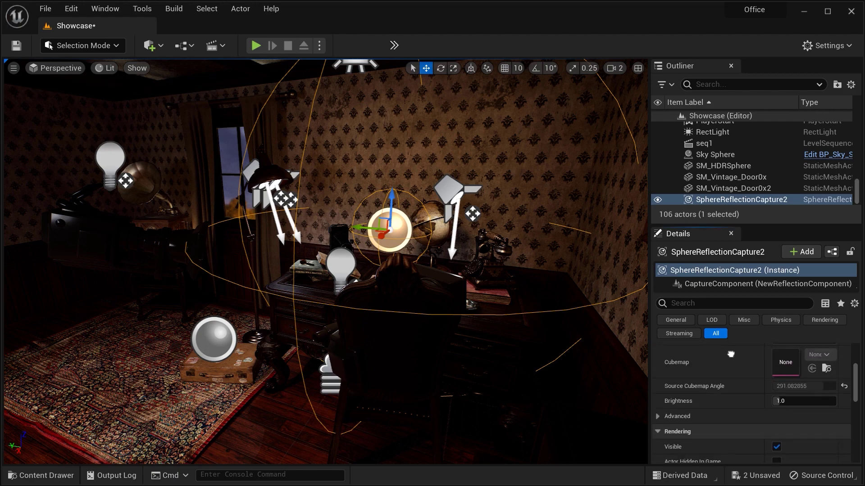
# Raise the capture's brightness to about 2.03
pyautogui.moveTo(786, 399); pyautogui.dragTo(811, 398)
pyautogui.click(785, 399)
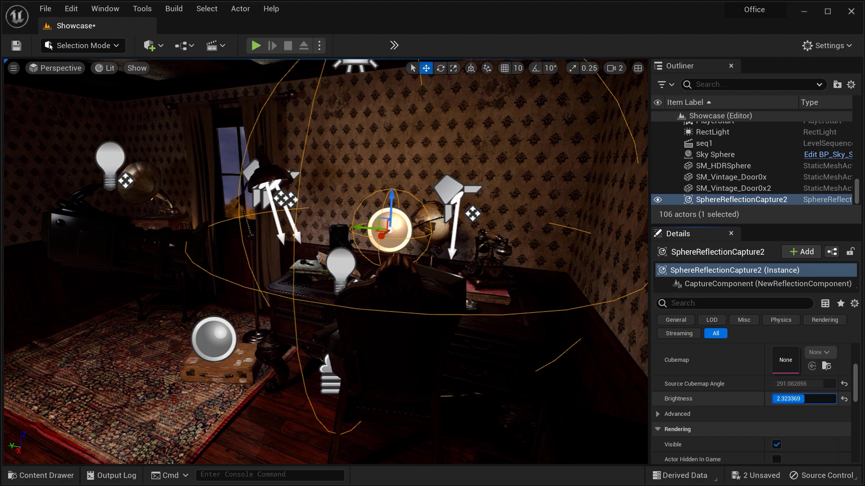
pyautogui.moveTo(785, 399)
pyautogui.mouseDown()
pyautogui.moveTo(804, 399)
pyautogui.moveTo(791, 399)
pyautogui.mouseUp()
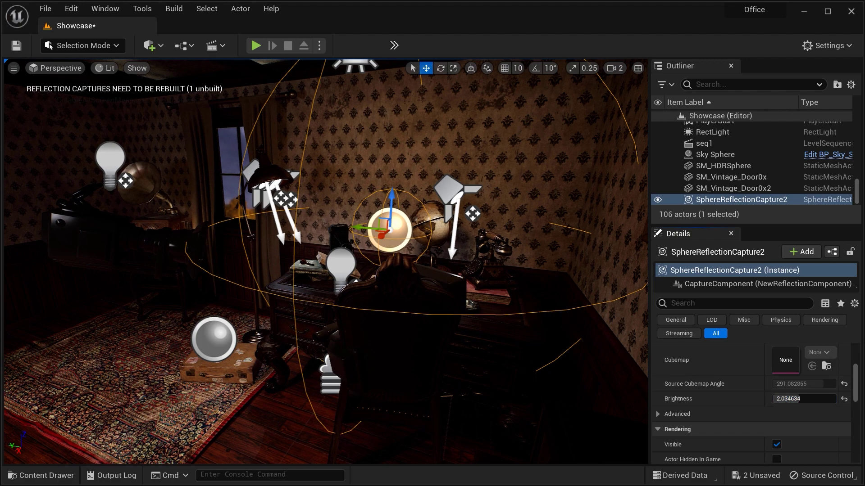
pyautogui.moveTo(406, 271); pyautogui.dragTo(405, 284, button='right')
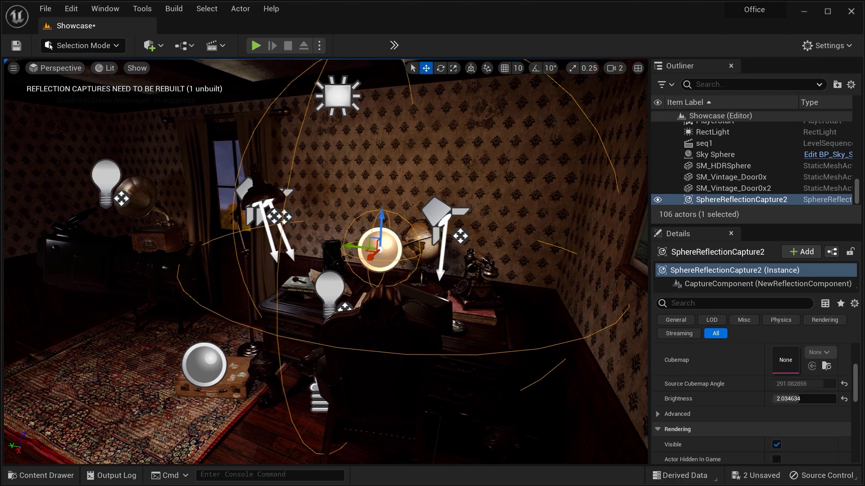
pyautogui.moveTo(406, 271)
pyautogui.mouseDown(button='right')
pyautogui.moveTo(365, 270)
pyautogui.moveTo(433, 263)
pyautogui.mouseUp(button='right')
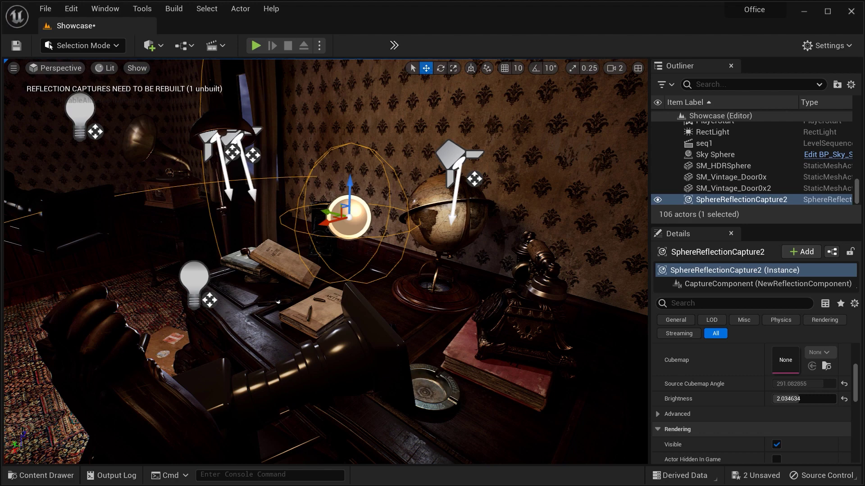
pyautogui.click(69, 69)
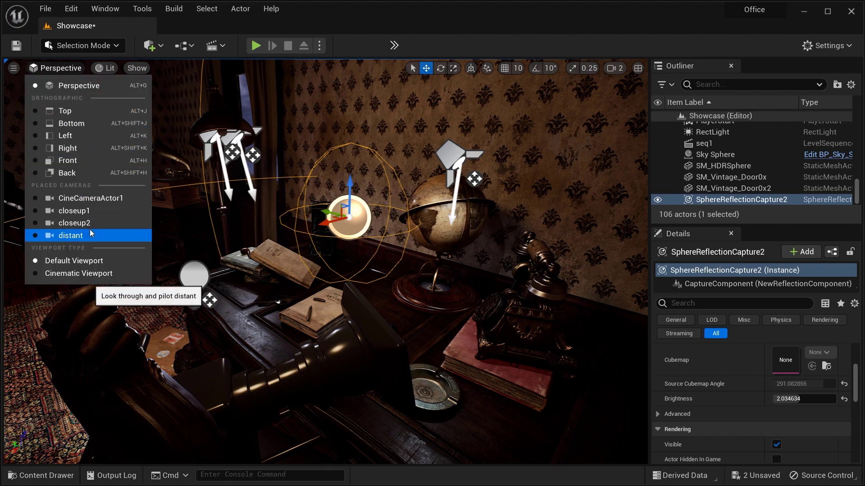
pyautogui.click(102, 199)
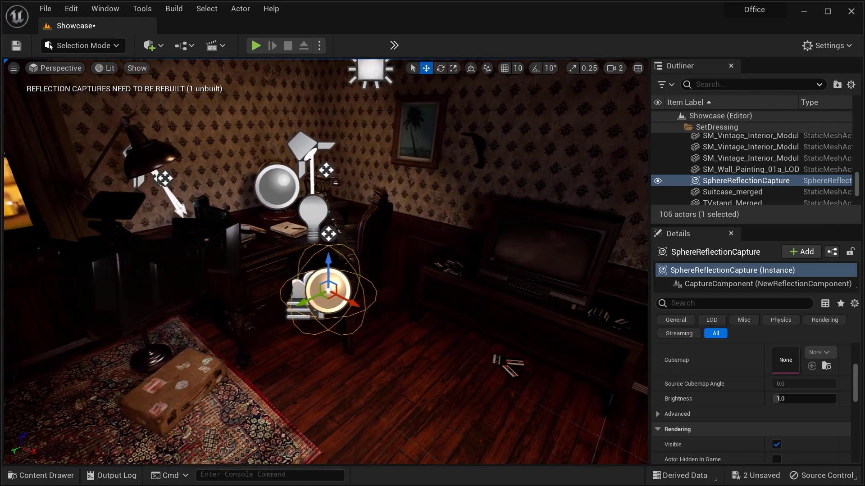
pyautogui.scroll(2, 774, 450)
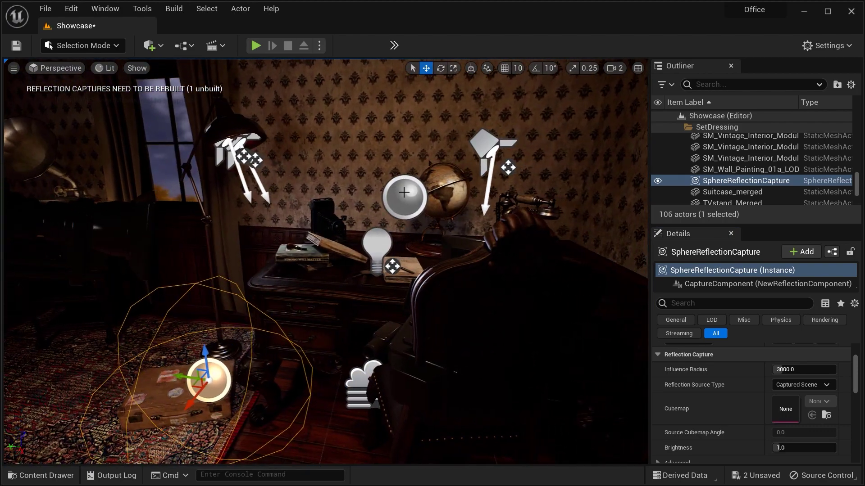
# Select the globe-side capture and toggle Game View with G
pyautogui.click(403, 193)
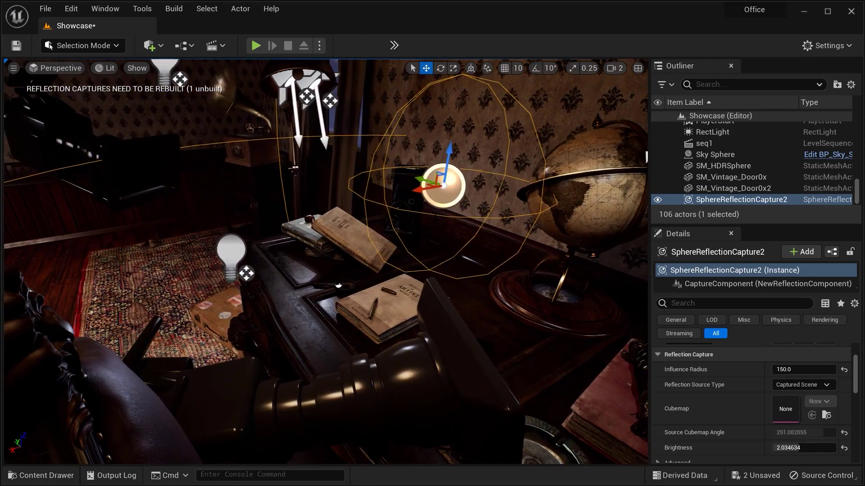
pyautogui.press('g')
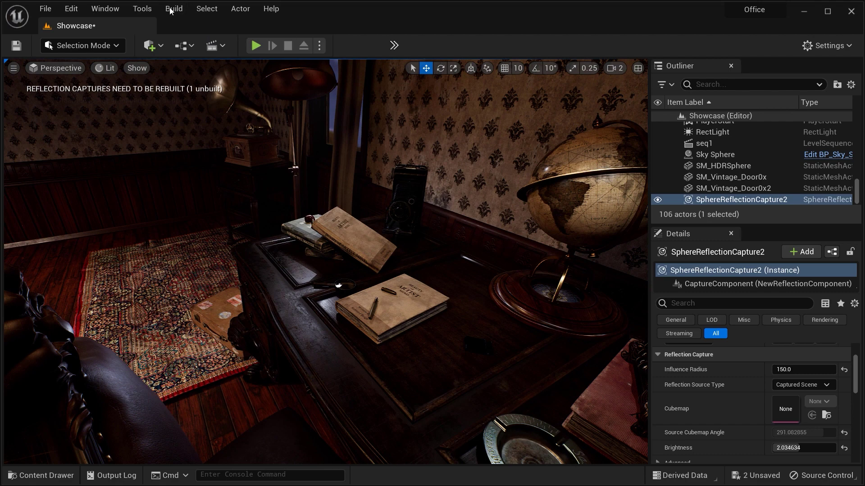
# Build Reflection Captures, then look around the desk, corner and chair
pyautogui.click(172, 8)
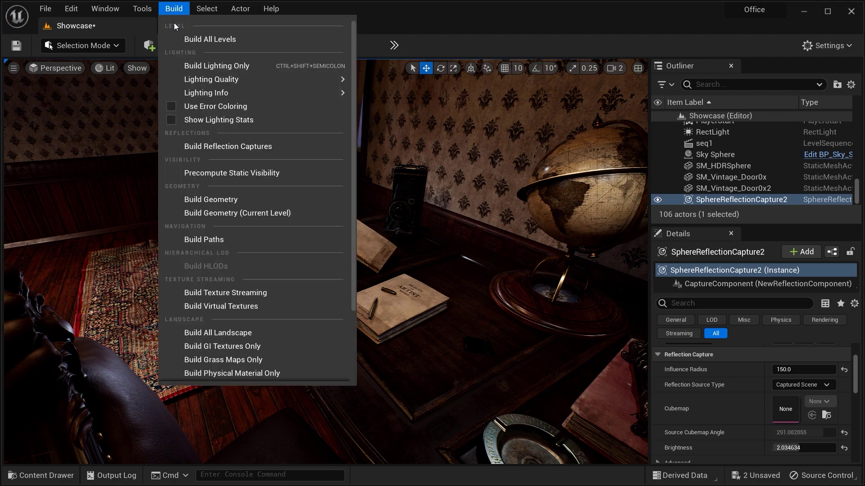
pyautogui.click(244, 149)
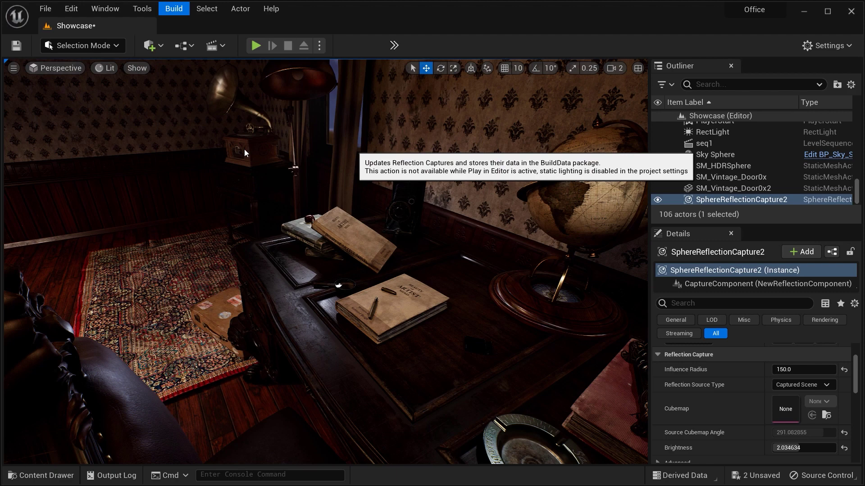
pyautogui.moveTo(244, 149); pyautogui.dragTo(244, 150, button='right')
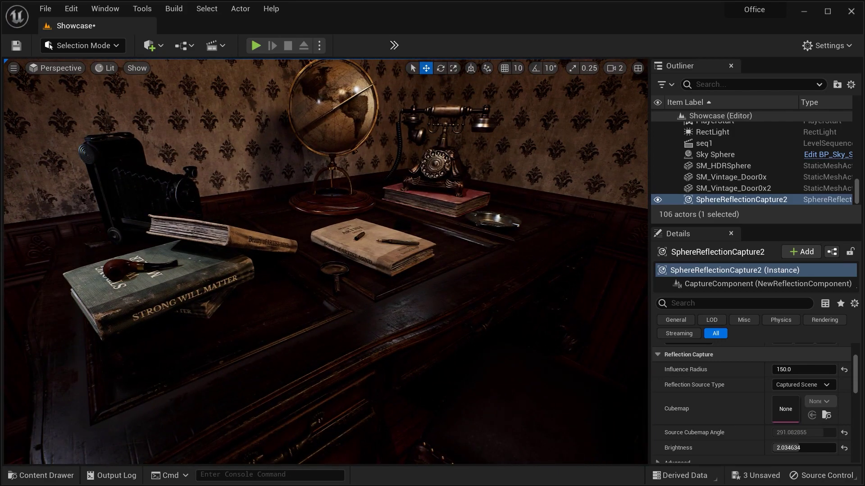
pyautogui.moveTo(244, 149); pyautogui.dragTo(244, 150, button='right')
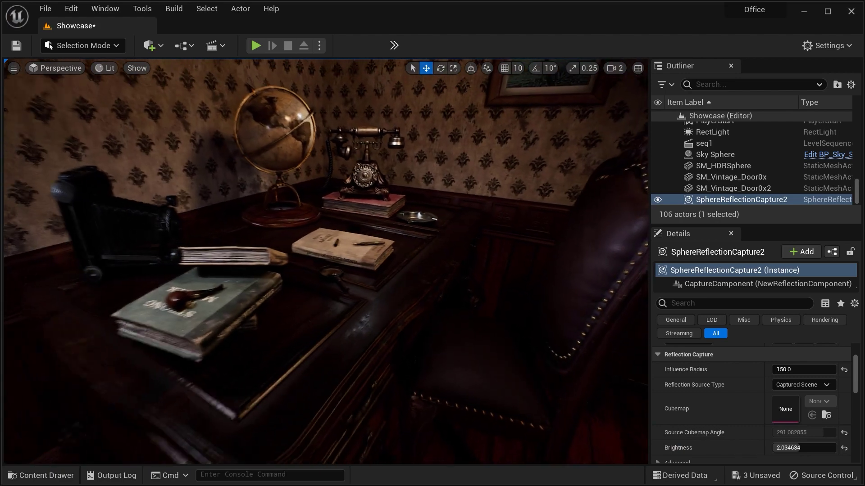
# Pilot the distant camera and move it closer to the desk
pyautogui.click(52, 69)
pyautogui.click(75, 223)
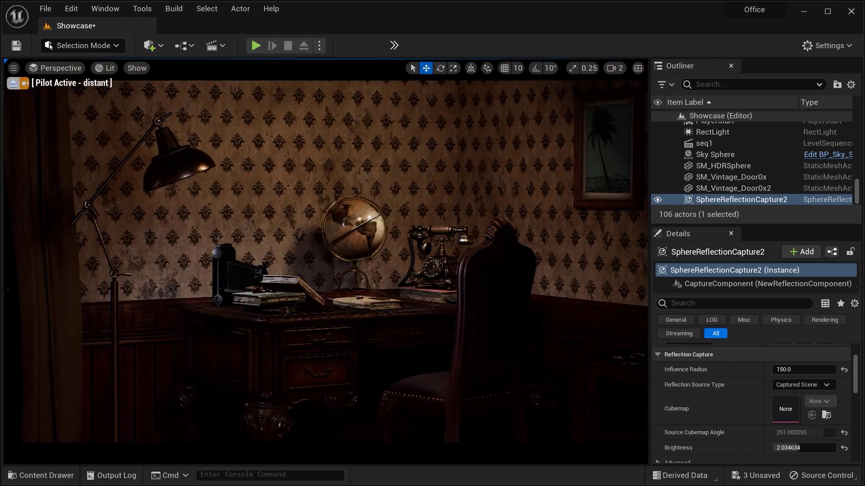
pyautogui.moveTo(244, 150); pyautogui.dragTo(244, 149, button='right')
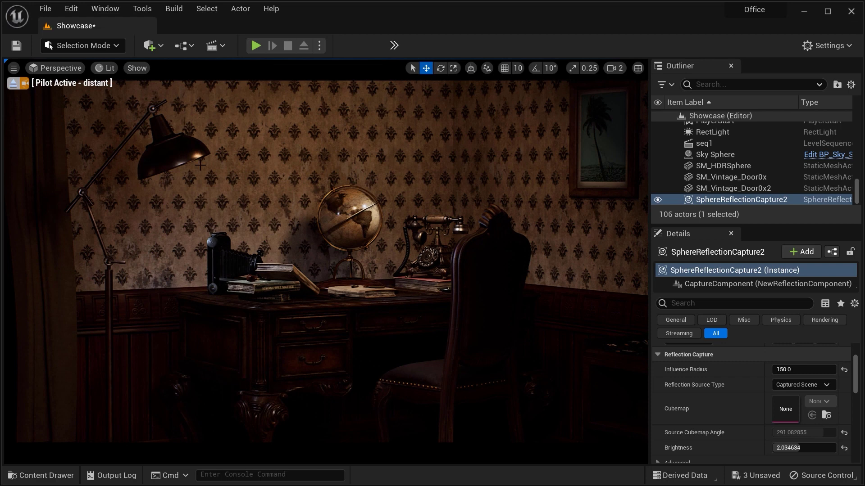
# Pilot closeup2 and frame the telephone dial up and left
pyautogui.click(74, 73)
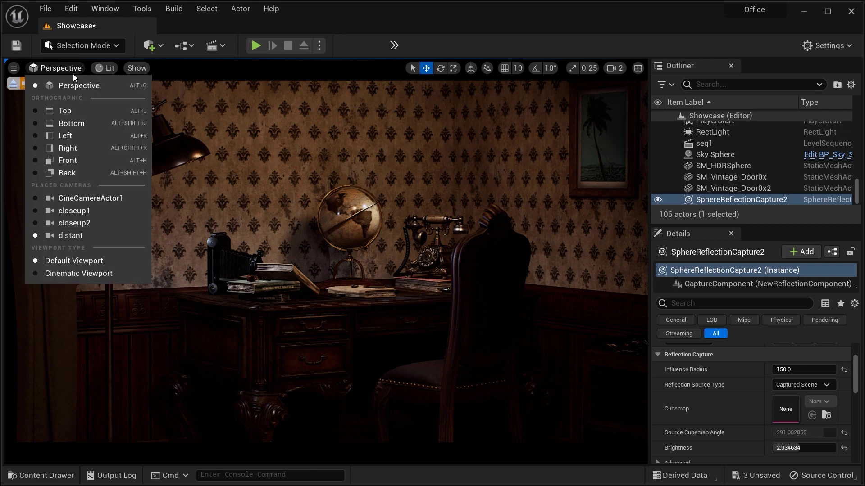
pyautogui.click(107, 222)
pyautogui.moveTo(324, 257); pyautogui.dragTo(325, 257, button='right')
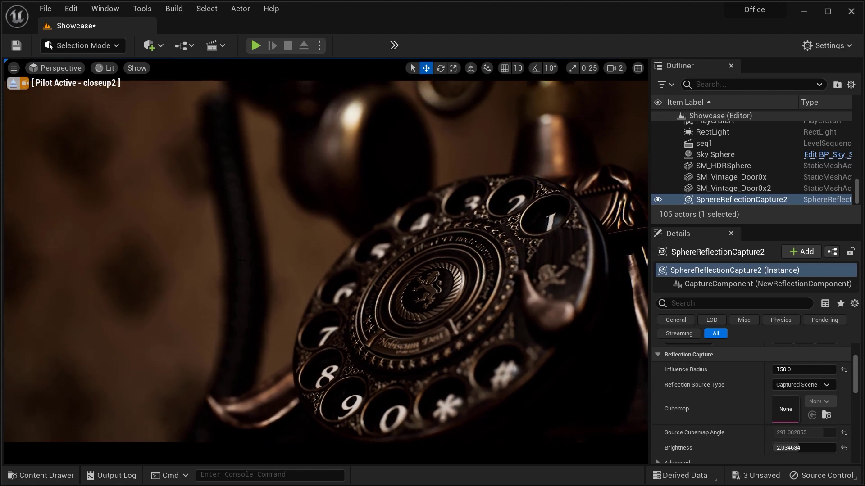
pyautogui.moveTo(325, 258); pyautogui.dragTo(324, 257, button='right')
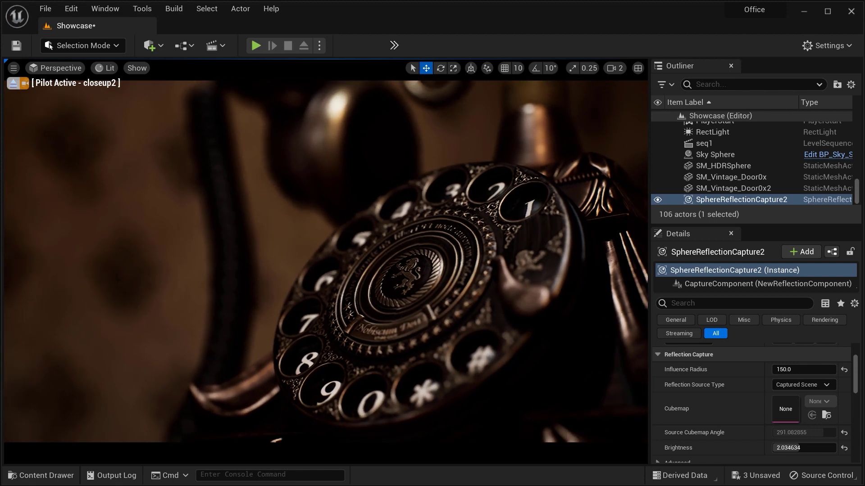
# Pilot closeup1 and reframe the shot of the books and pipe
pyautogui.click(51, 70)
pyautogui.click(72, 210)
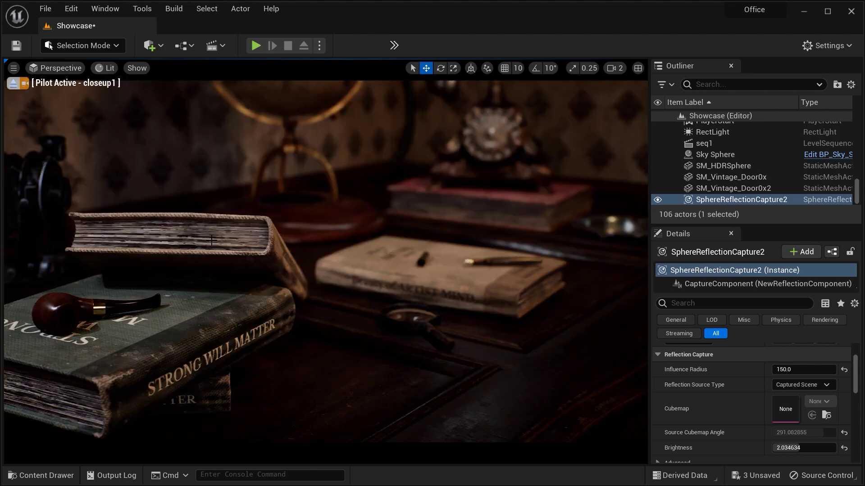
pyautogui.moveTo(324, 257); pyautogui.dragTo(400, 270, button='right')
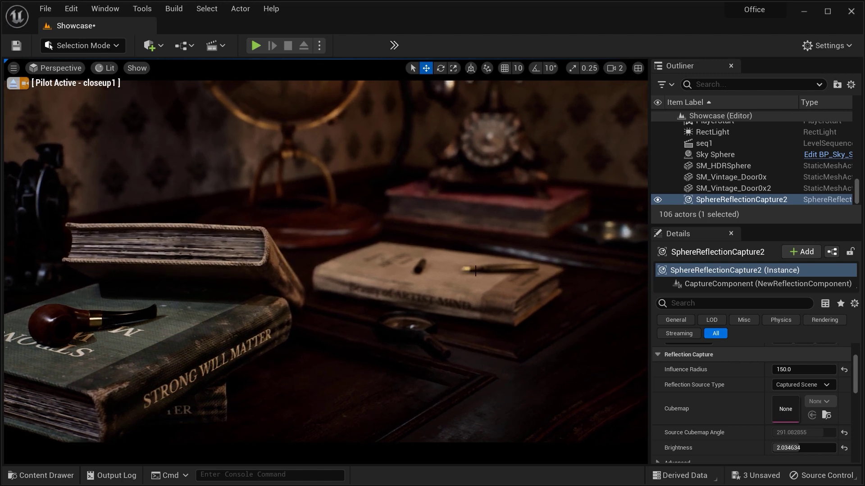
pyautogui.moveTo(475, 276); pyautogui.dragTo(634, 226, button='right')
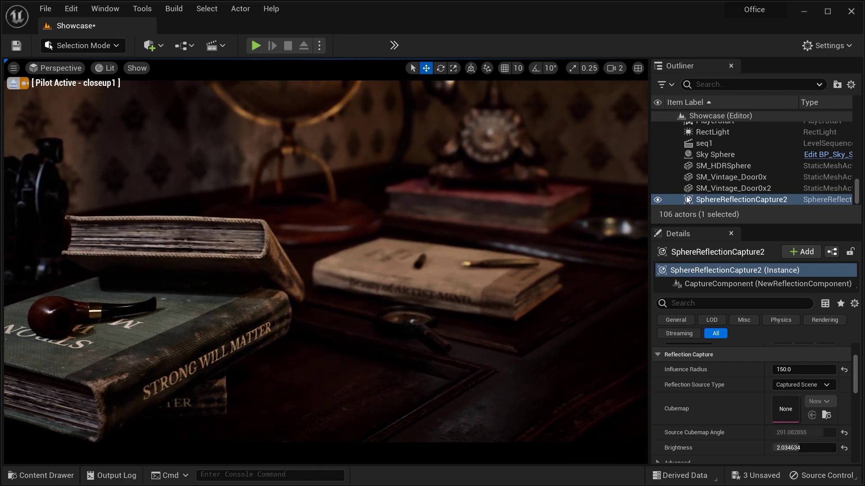
pyautogui.scroll(2, 721, 162)
pyautogui.scroll(3, 730, 181)
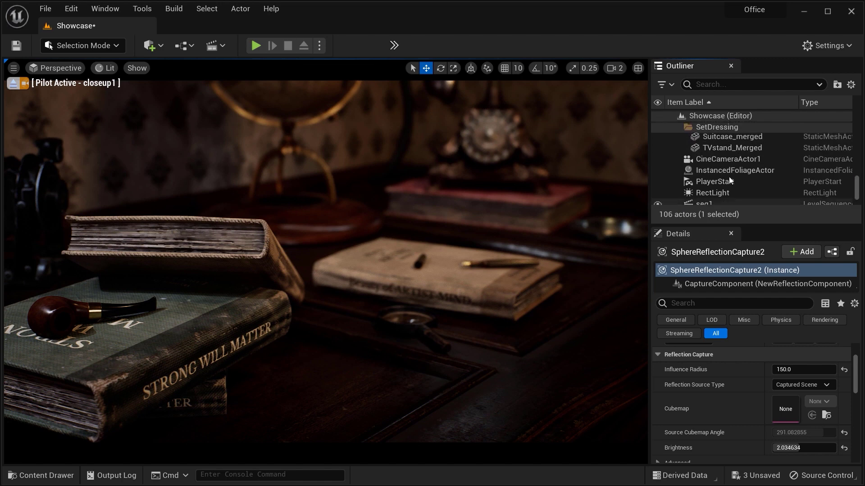
pyautogui.scroll(2, 733, 185)
pyautogui.scroll(2, 745, 204)
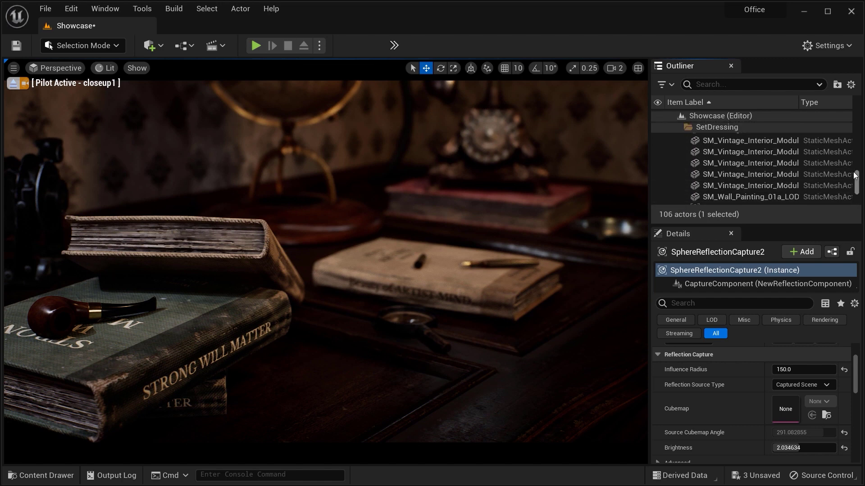
pyautogui.moveTo(855, 177); pyautogui.dragTo(850, 103)
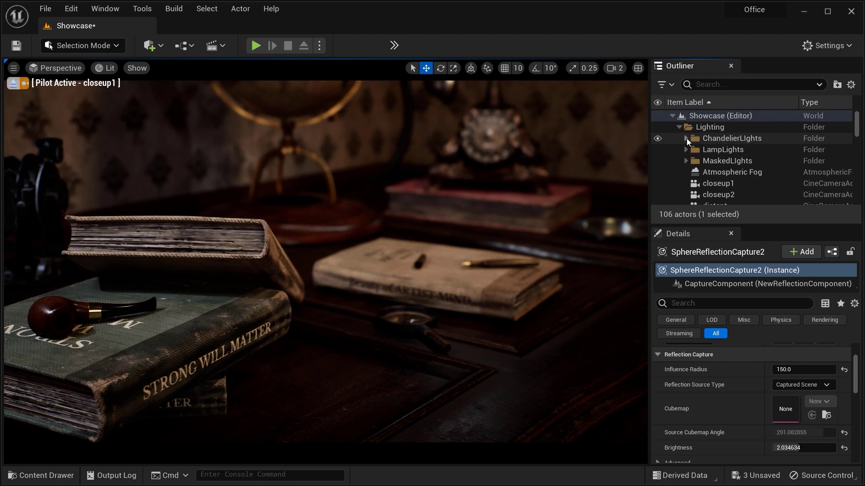
# Select closeup1, move it toward the books, and reopen the camera list
pyautogui.click(714, 184)
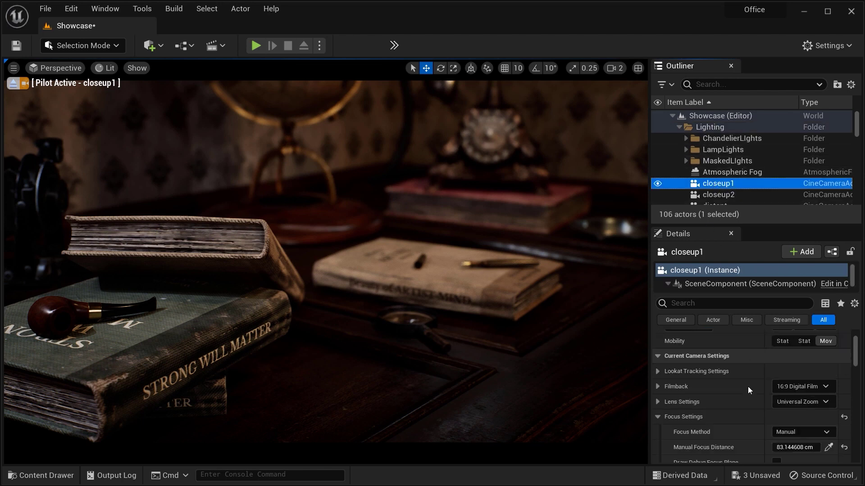
pyautogui.scroll(-2, 786, 395)
pyautogui.moveTo(796, 408)
pyautogui.mouseDown()
pyautogui.moveTo(831, 409)
pyautogui.moveTo(804, 409)
pyautogui.mouseUp()
pyautogui.press('w')
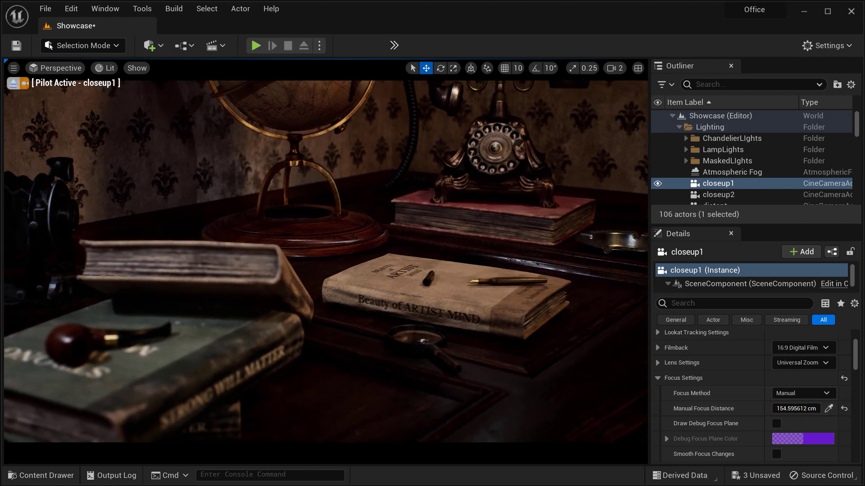
pyautogui.click(58, 71)
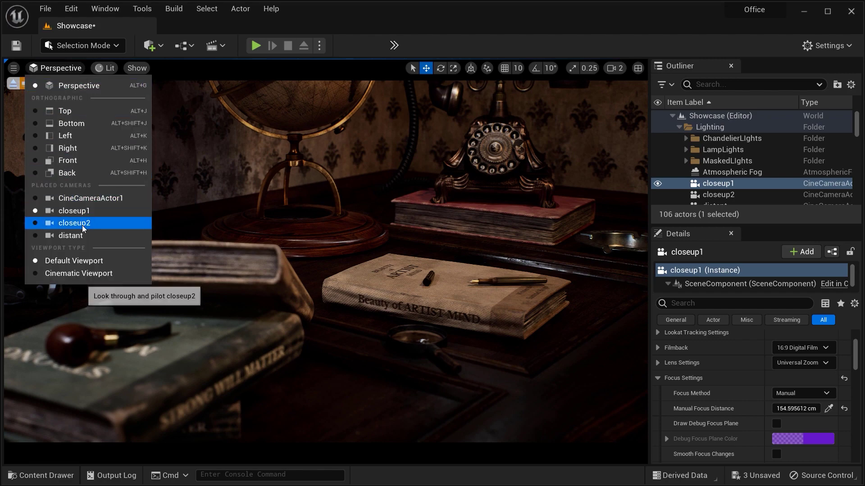
# View the scene through CineCameraActor1 and adjust its framing of the desk
pyautogui.click(103, 198)
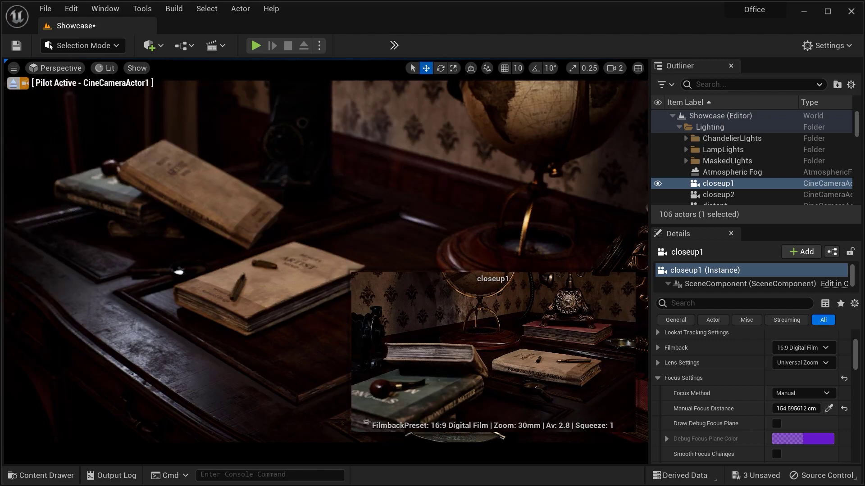
pyautogui.press('Escape')
pyautogui.scroll(2, 324, 257)
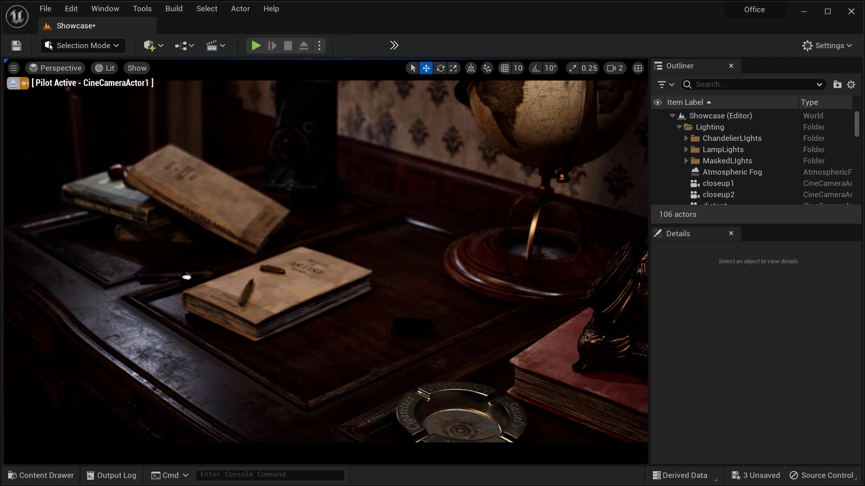
pyautogui.moveTo(325, 261)
pyautogui.mouseDown(button='right')
pyautogui.moveTo(325, 277)
pyautogui.moveTo(351, 278)
pyautogui.mouseUp(button='right')
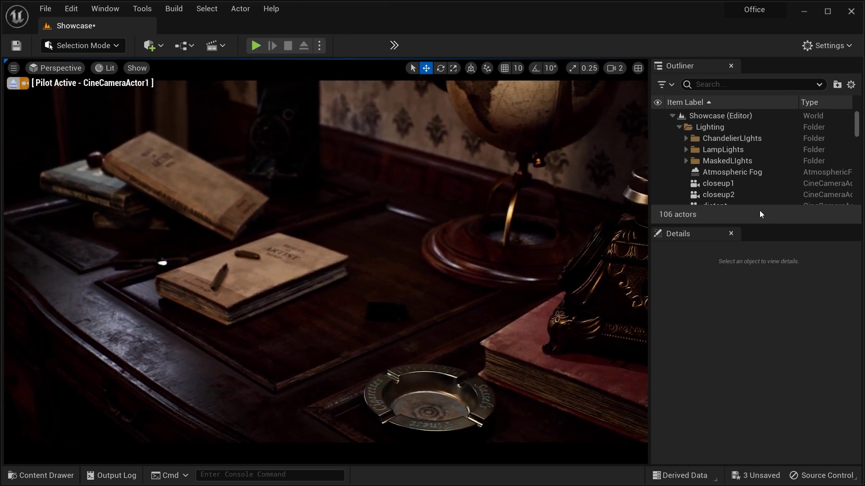
pyautogui.moveTo(856, 123); pyautogui.dragTo(861, 261)
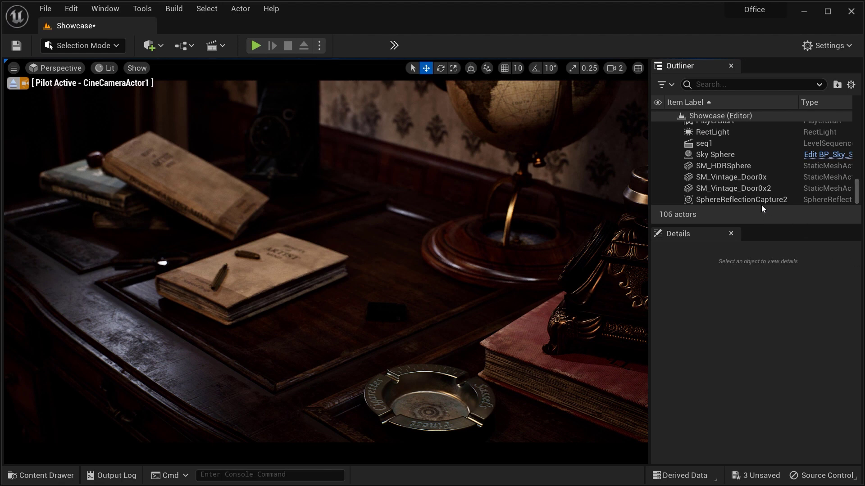
pyautogui.scroll(2, 735, 163)
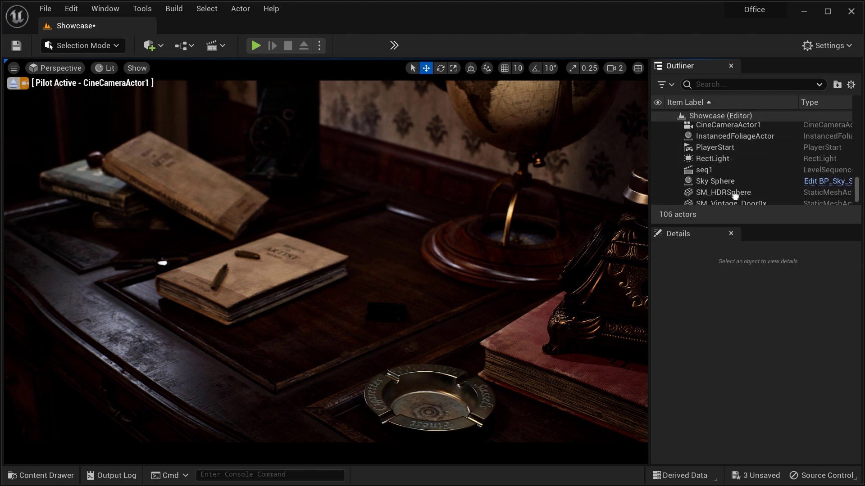
pyautogui.scroll(2, 735, 190)
# Set CineCameraActor1's manual focus distance to about 138.2 cm so the desk books stay sharp
pyautogui.click(737, 143)
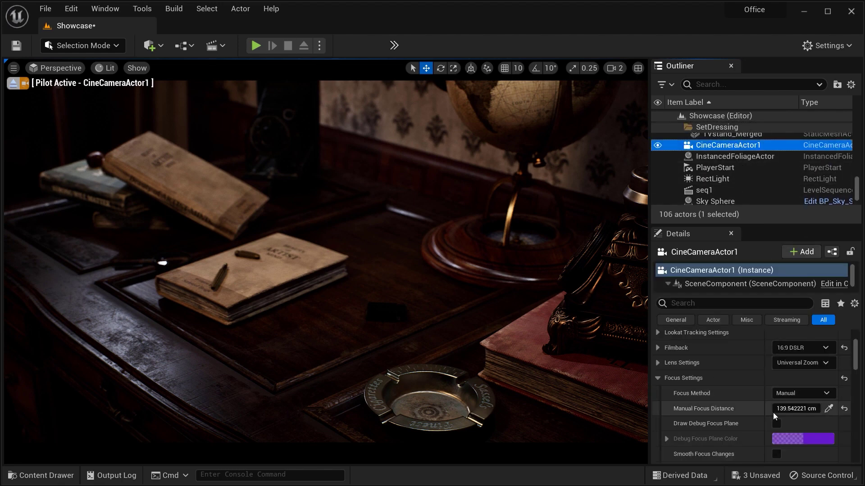
pyautogui.moveTo(794, 410)
pyautogui.mouseDown()
pyautogui.moveTo(757, 409)
pyautogui.moveTo(794, 409)
pyautogui.mouseUp()
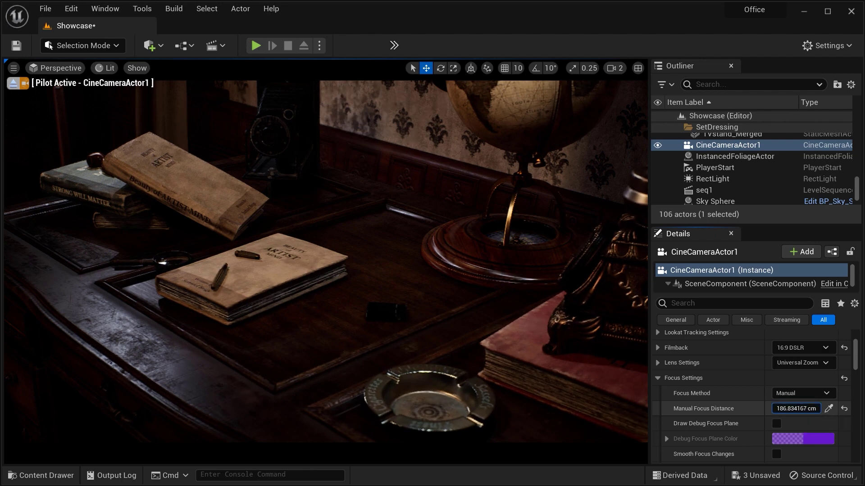
pyautogui.moveTo(797, 408); pyautogui.dragTo(790, 409)
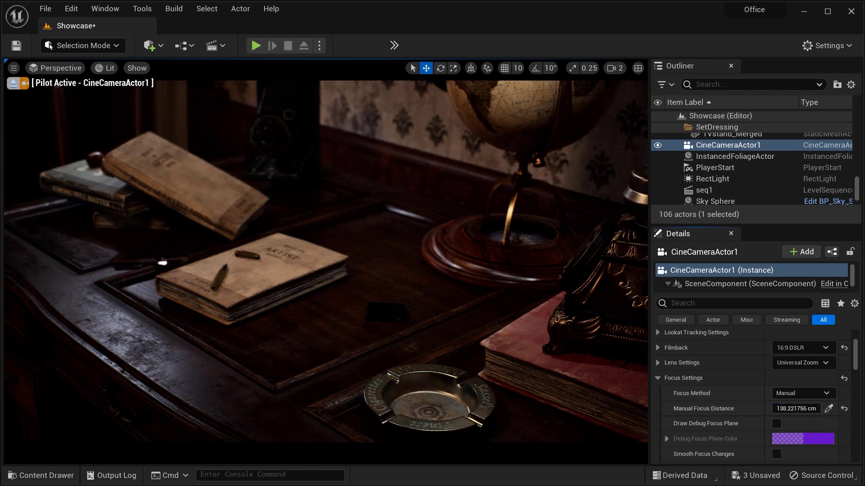